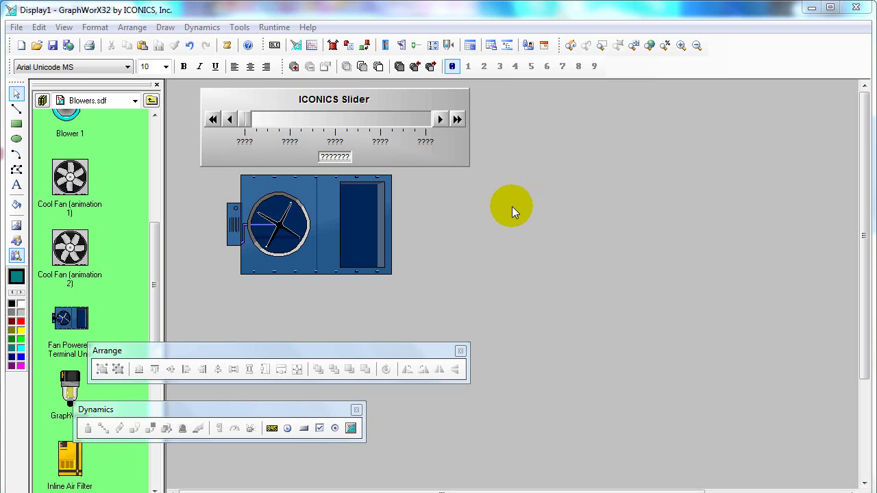
Step: Run the display, examine the fan's rotation and data source, and return to configure mode
key("ctrl+r")
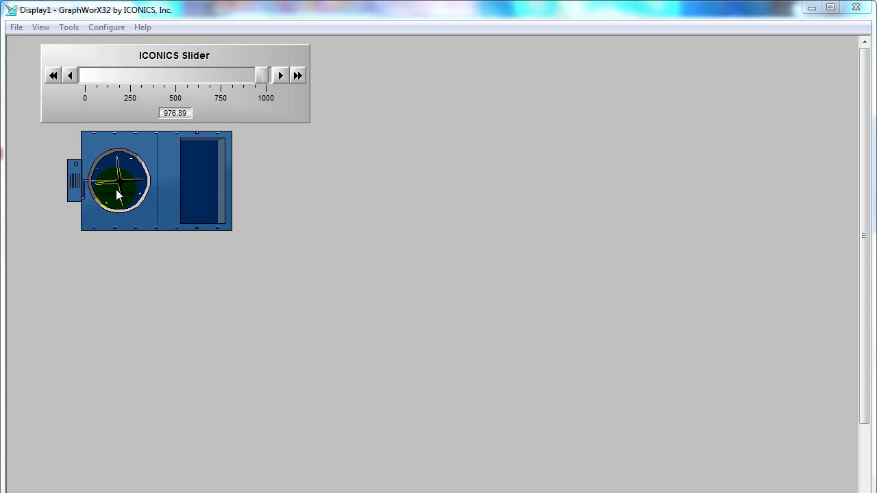
mouse_move(121, 183)
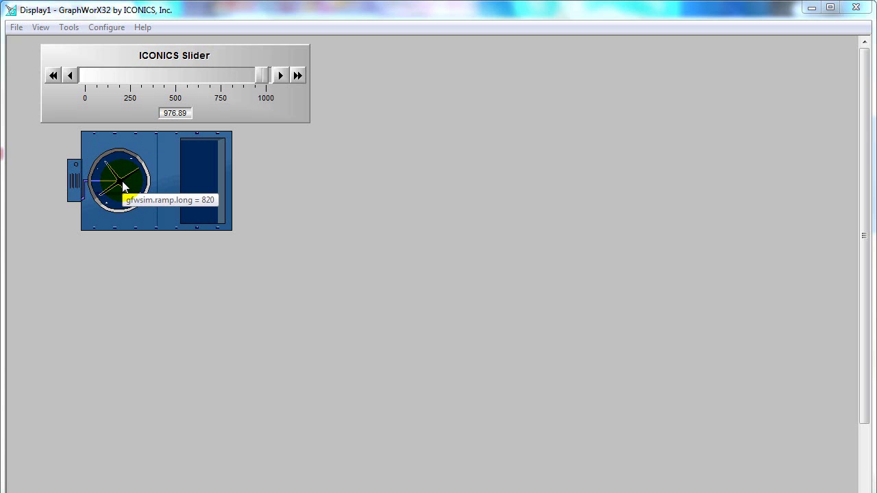
left_click(113, 28)
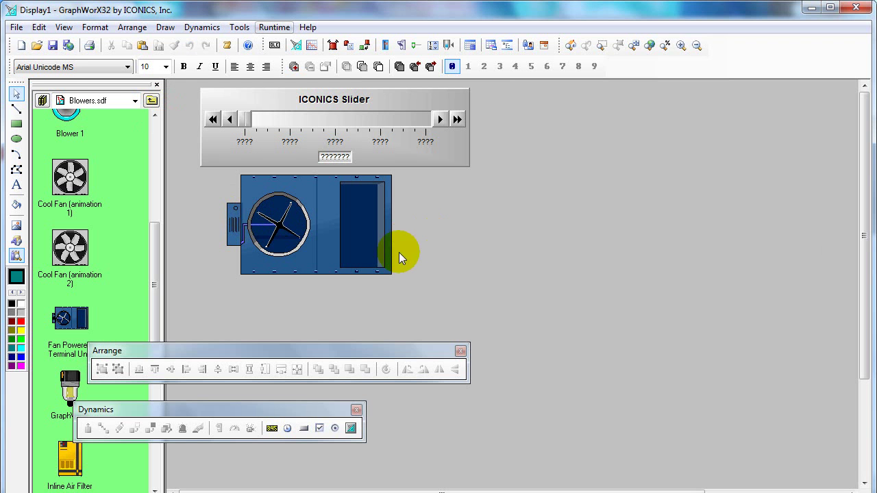
Step: Draw a long, thin horizontal rectangle beside the fan terminal unit and add a Rotation dynamic to it
left_click(16, 123)
left_click_drag(443, 199, 679, 217)
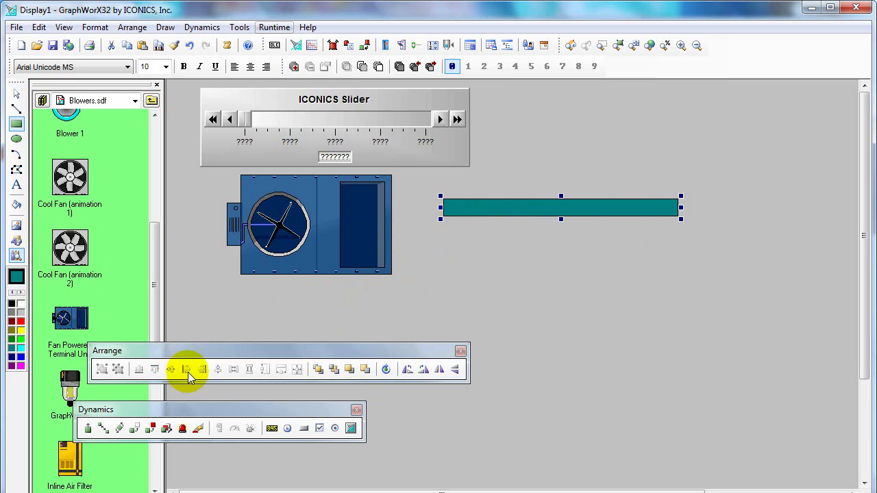
left_click(119, 429)
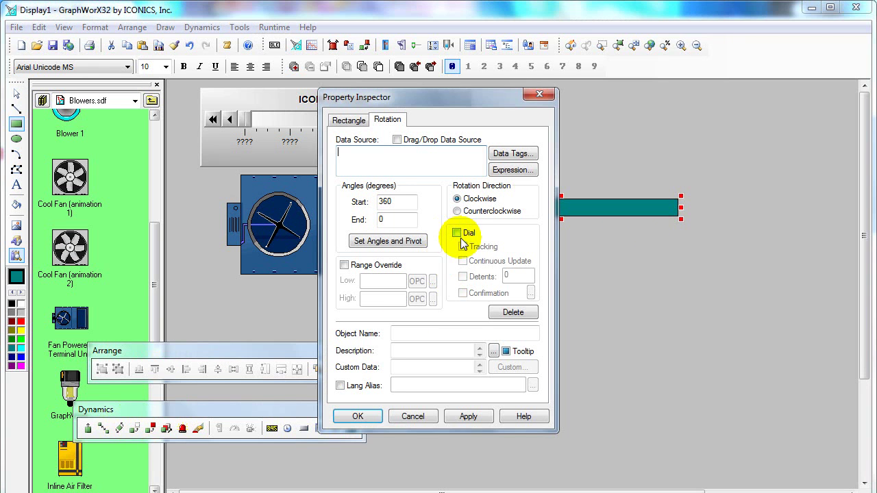
Step: Assign the GraphWorX simulation variable gfwsim.ramp.long as the data source of the rectangle's rotation
left_click(518, 155)
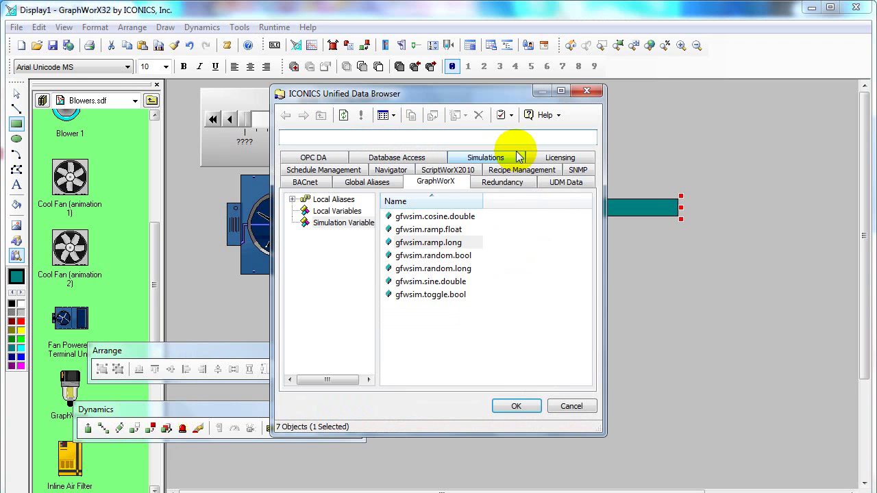
left_click(329, 157)
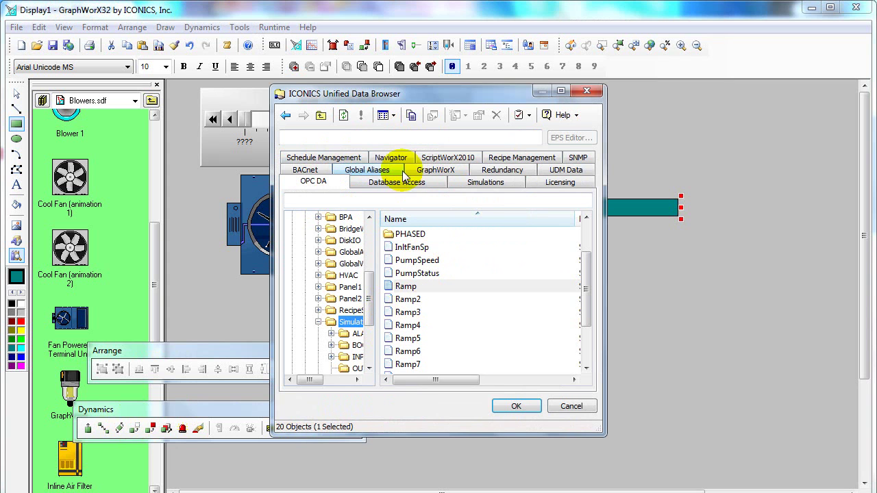
left_click(426, 172)
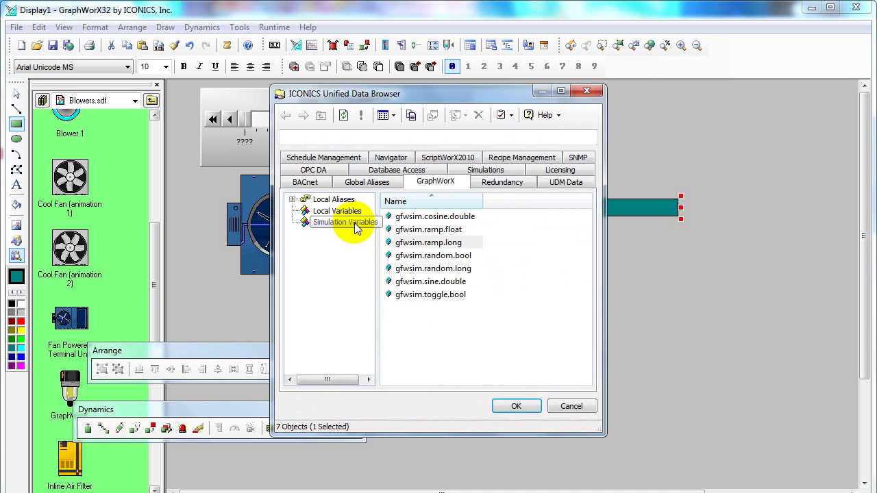
left_click(432, 243)
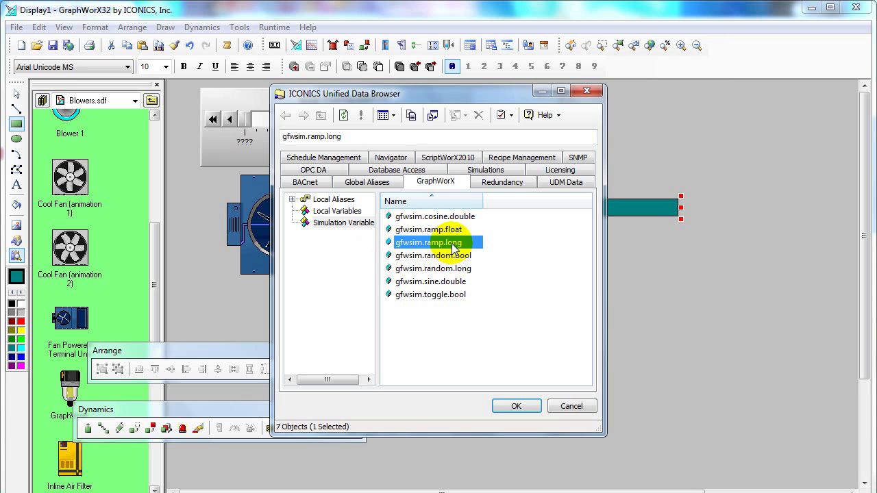
left_click(518, 403)
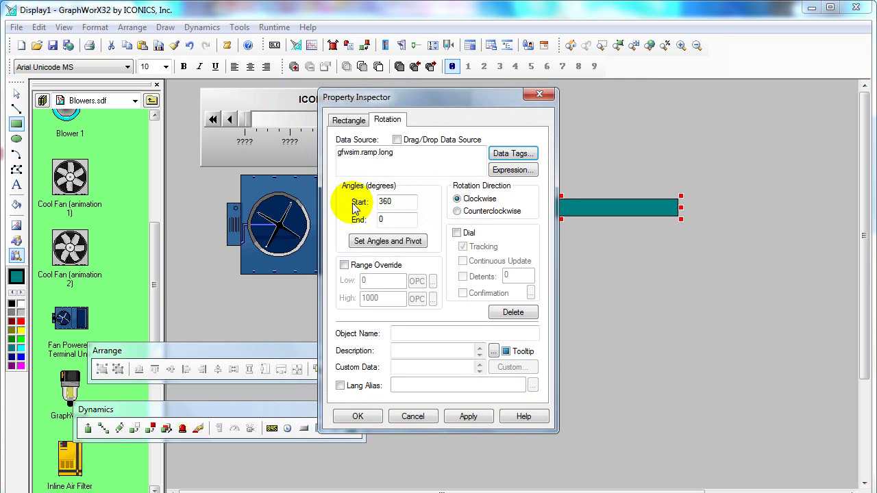
Step: Set the rotation's angles and pivot graphically by turning the rectangle's outline about its centre
left_click(377, 247)
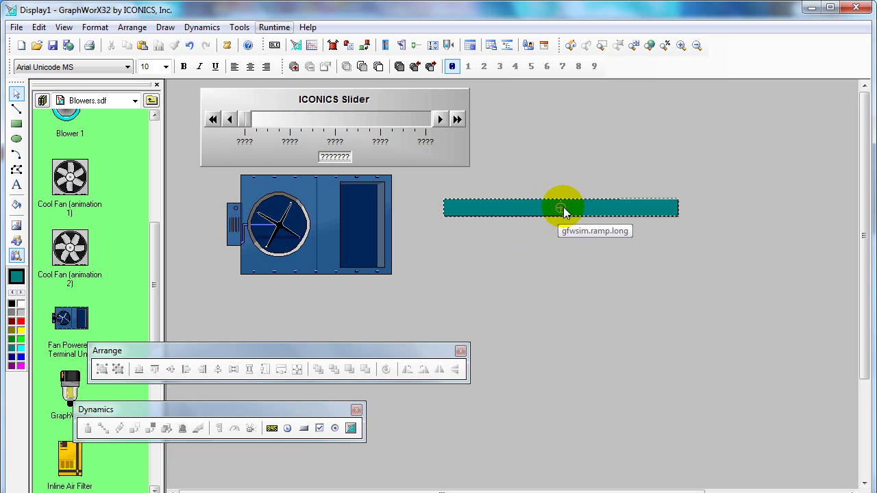
left_click_drag(470, 204, 614, 181)
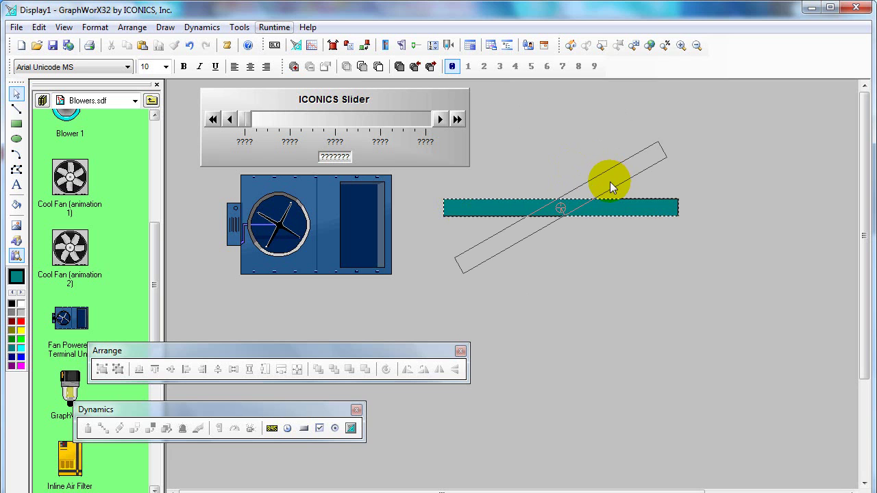
left_click_drag(607, 185, 594, 195)
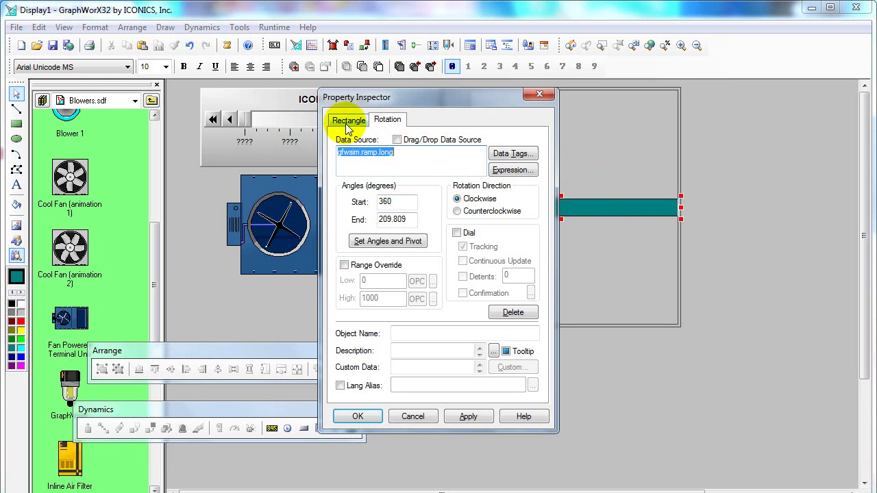
Step: Set the rotation's end angle to 0 degrees, enable Range Override from 0 to 1000, and accept the properties
left_click(401, 152)
left_click(391, 202)
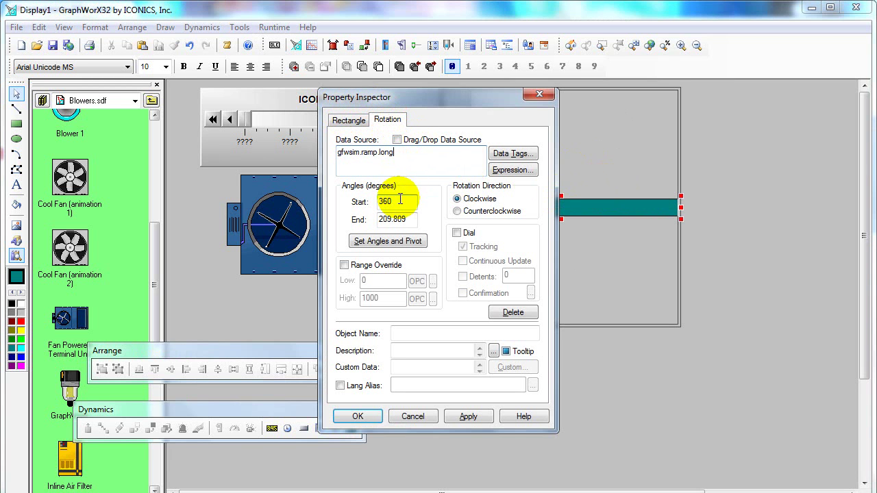
double_click(386, 201)
left_click(405, 220)
left_click_drag(405, 219, 368, 228)
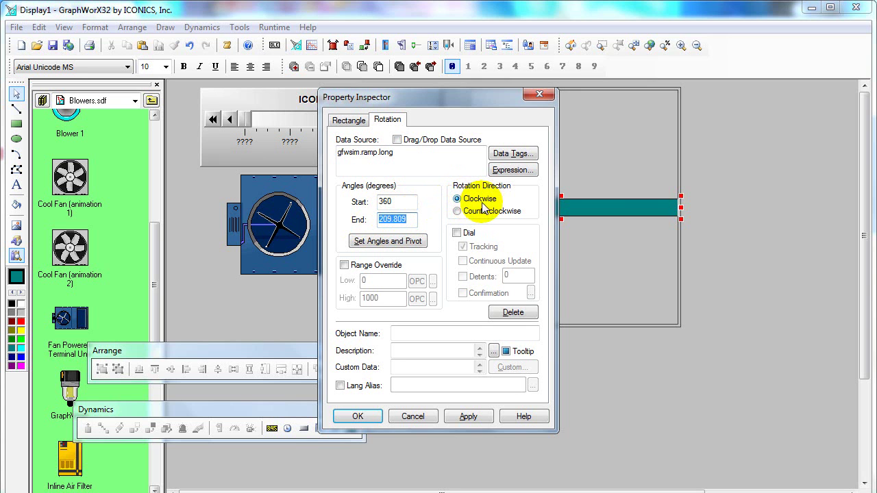
double_click(377, 200)
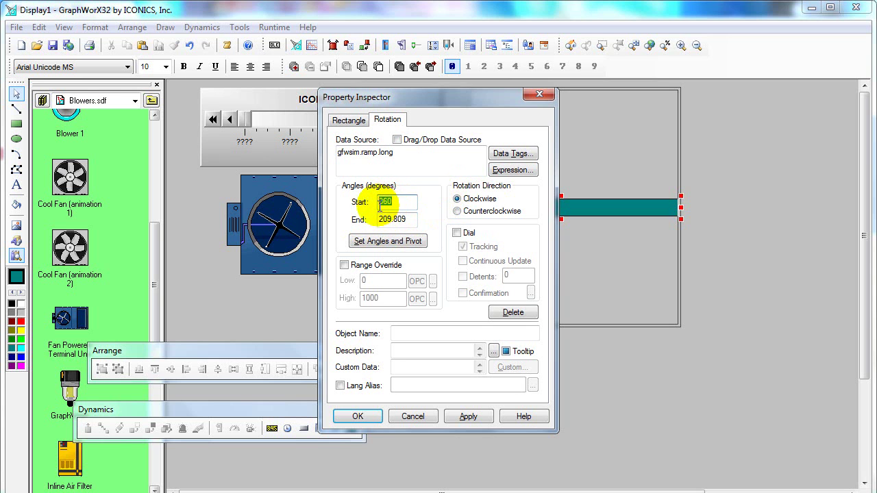
left_click(387, 204)
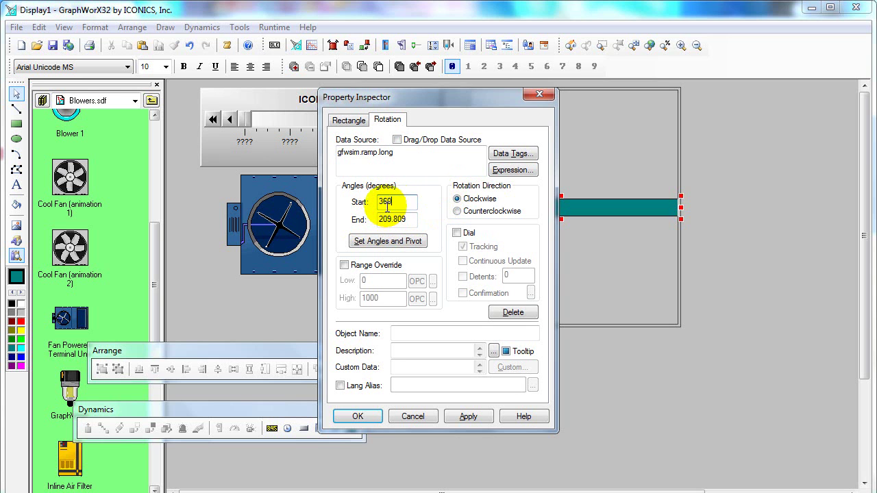
double_click(394, 219)
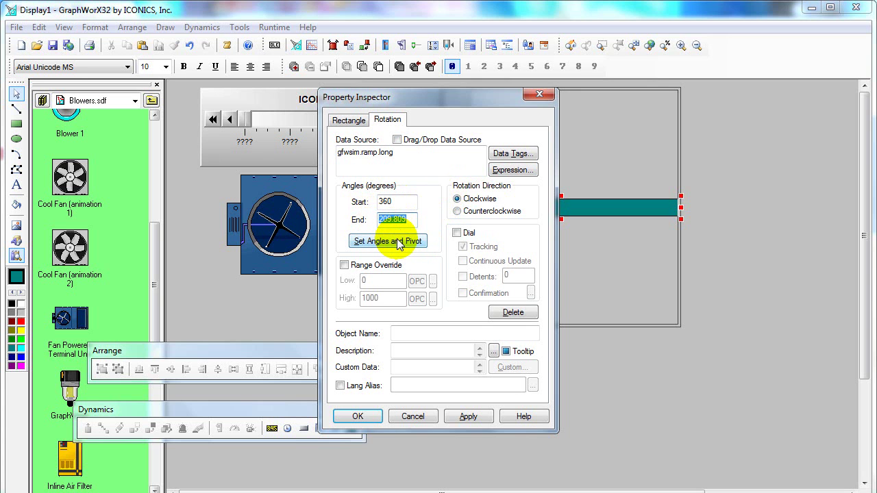
type("0")
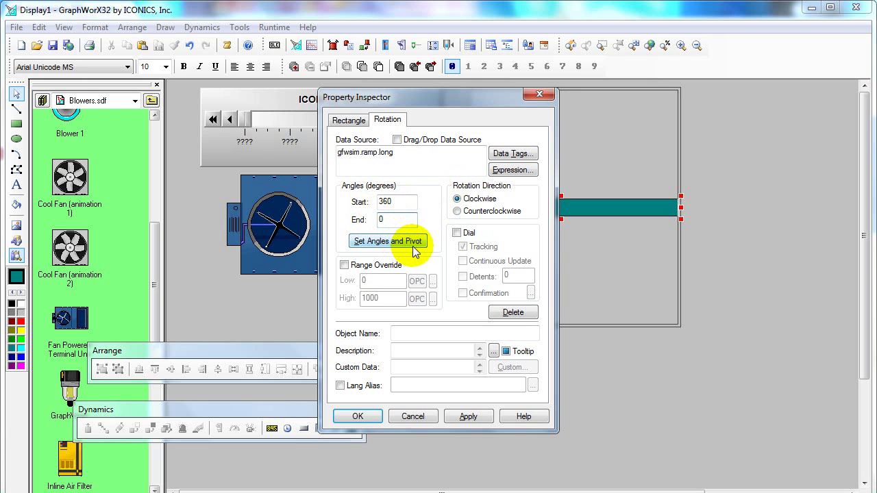
left_click(344, 266)
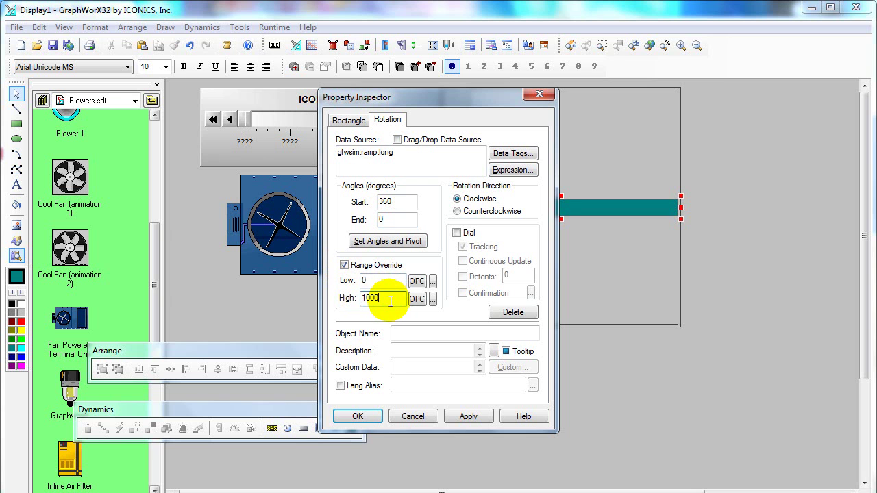
left_click(372, 417)
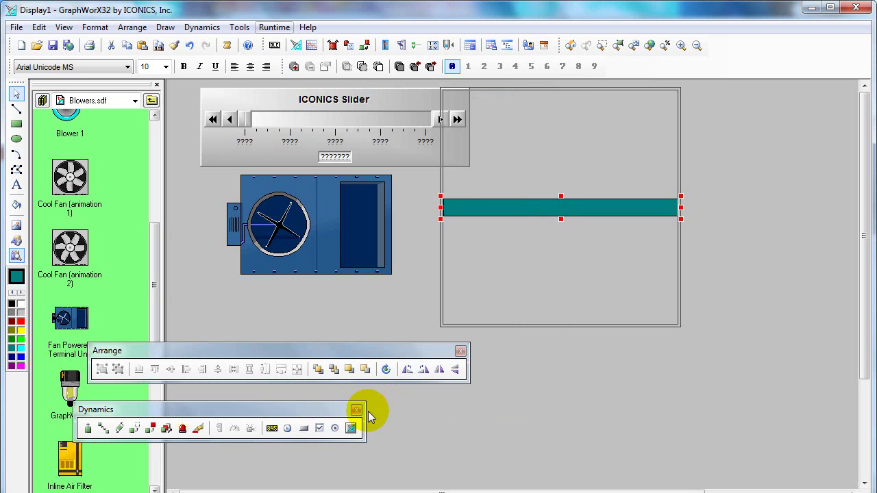
Step: Change the rectangle's fill color to dark red and preview the display in runtime
double_click(464, 207)
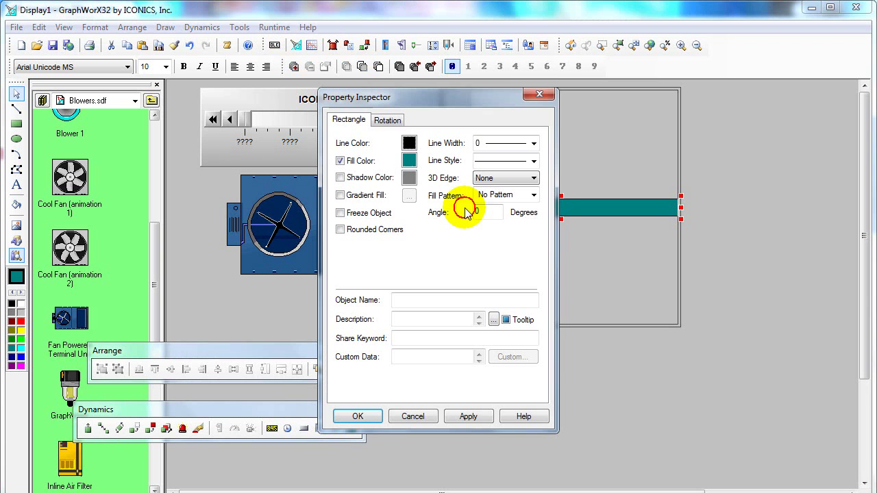
left_click(409, 160)
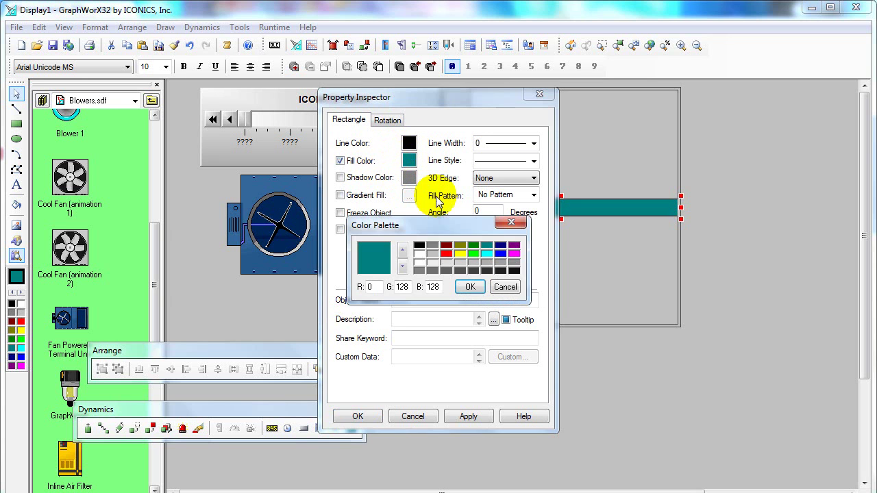
left_click(446, 245)
left_click(470, 286)
left_click(358, 415)
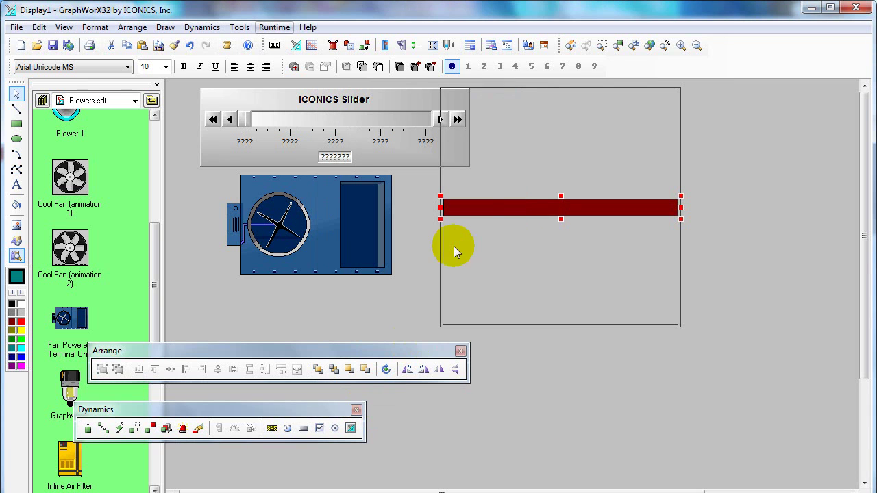
left_click(274, 27)
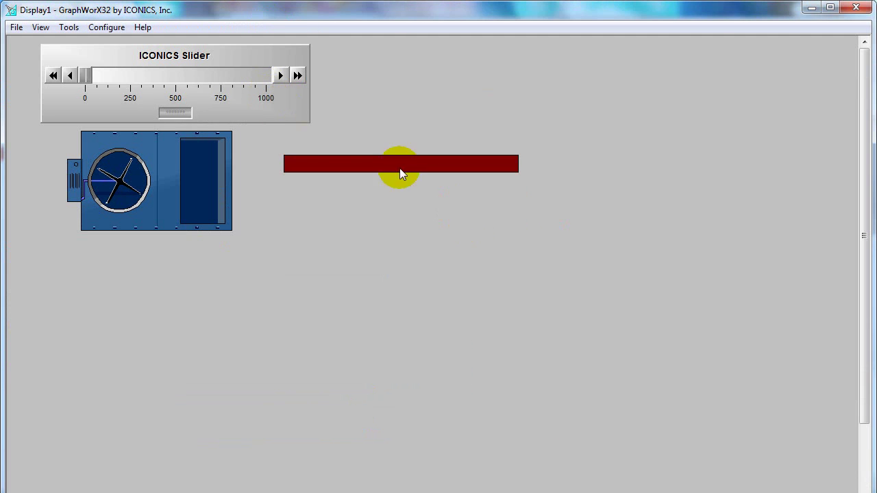
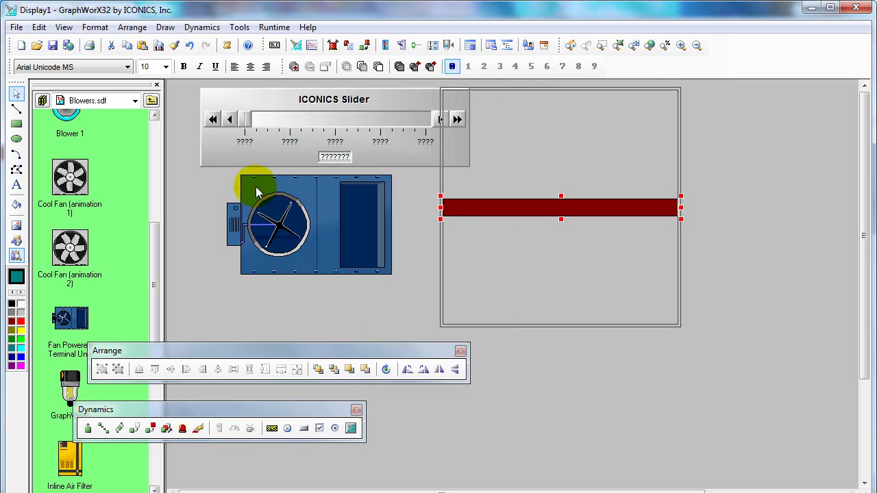
Step: Review the ICONICS Slider's data source, range override and slider tracking options
left_click(284, 137)
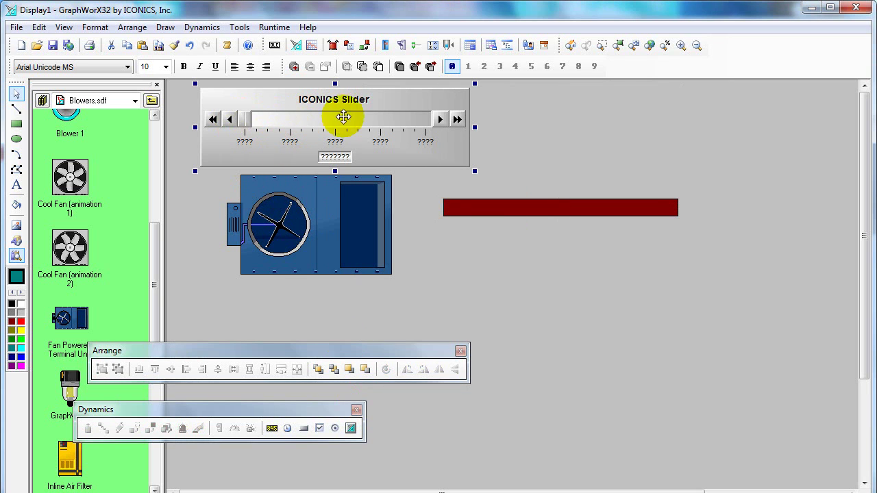
double_click(291, 124)
left_click_drag(172, 72, 246, 78)
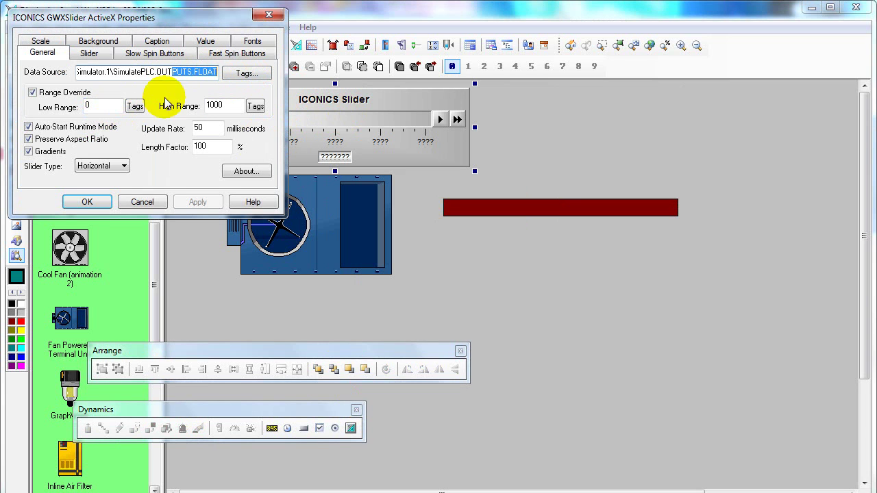
double_click(96, 106)
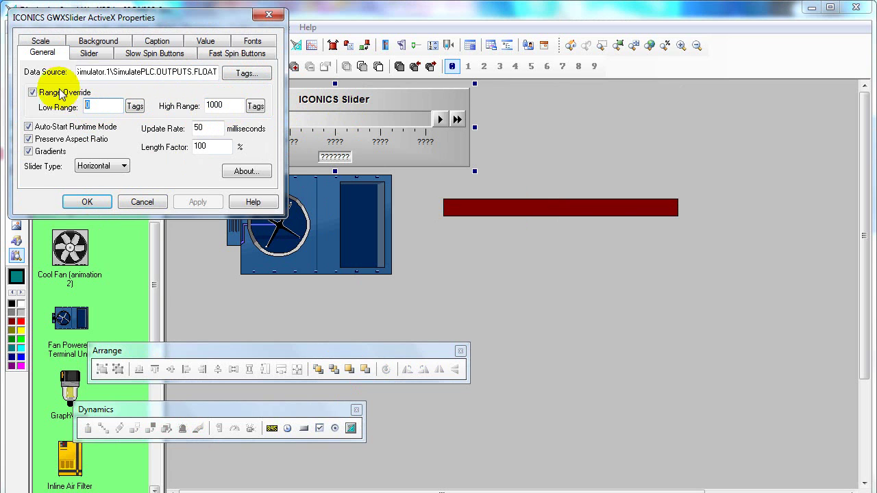
left_click(90, 54)
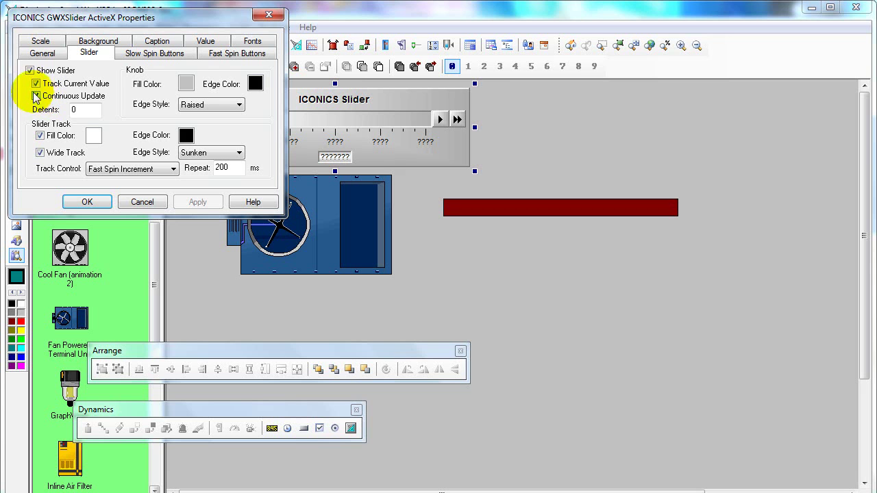
left_click(87, 201)
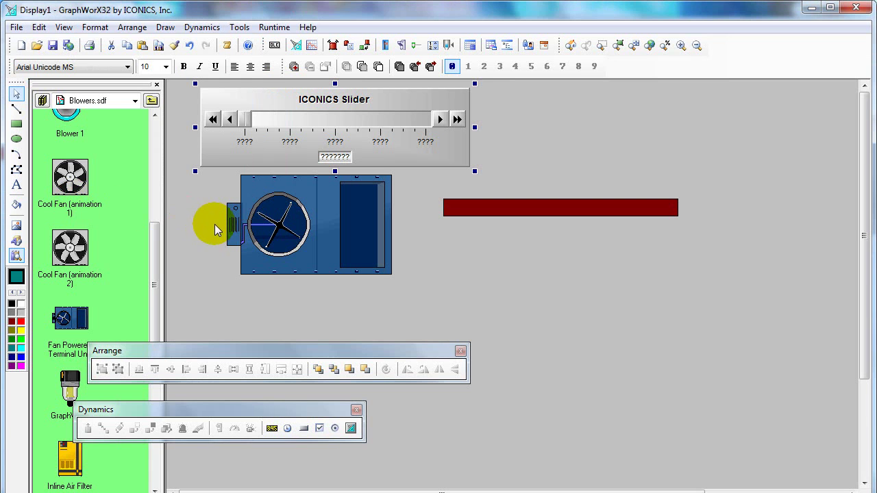
Step: Run the display, move the slider to about 955 to test the bar's rotation, then return to configure mode and select the bar
left_click(275, 27)
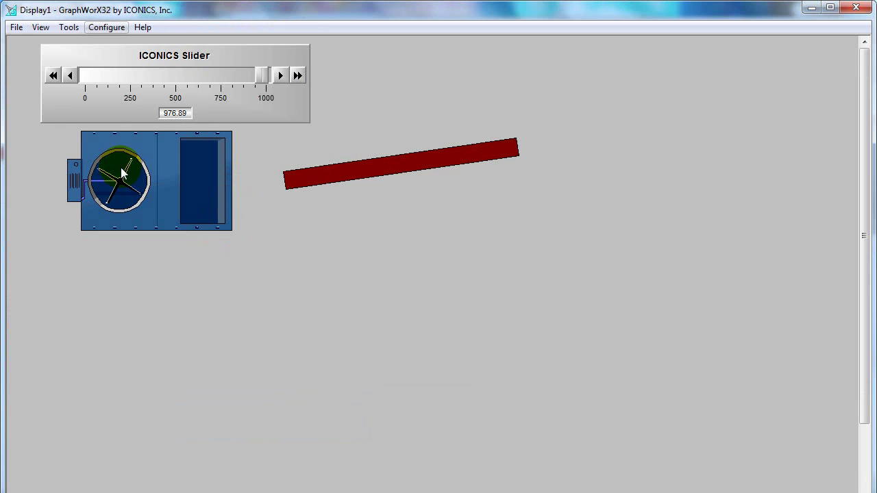
left_click(253, 75)
mouse_move(253, 75)
left_mouse_down()
mouse_move(102, 85)
mouse_move(258, 85)
left_mouse_up()
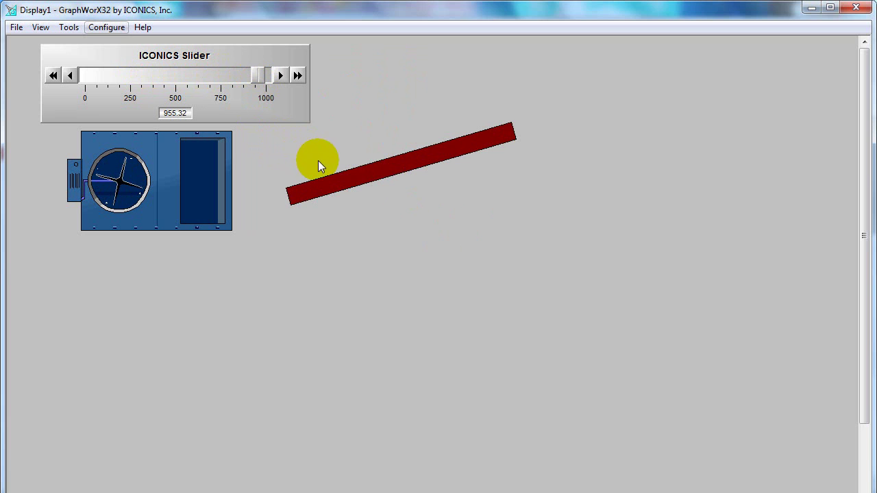
mouse_move(348, 175)
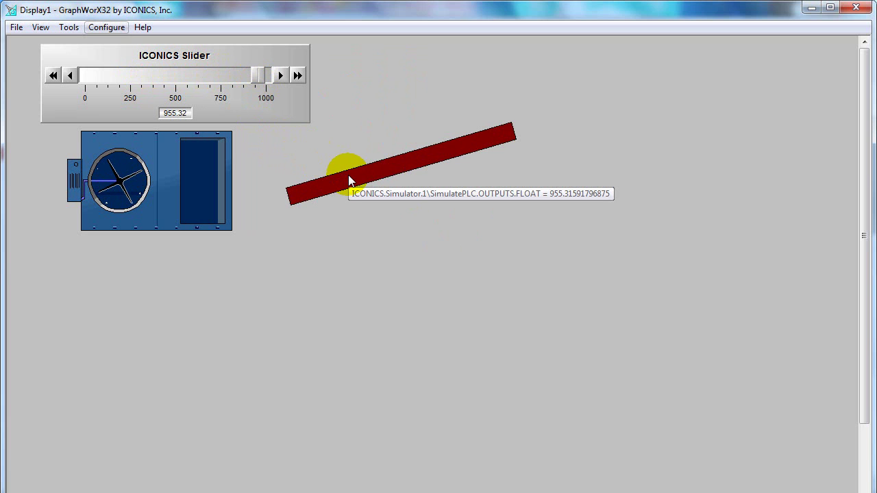
key("ctrl+r")
left_click(491, 209)
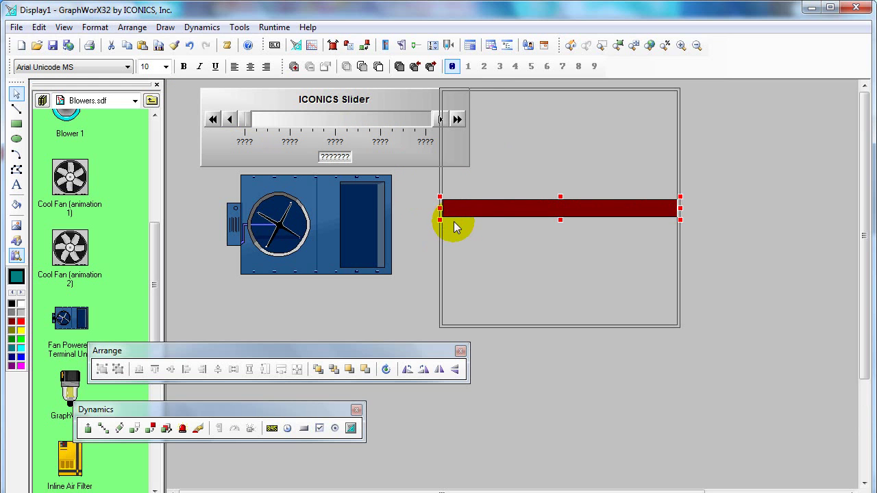
Step: Delete the rotating bar, the fan terminal unit symbol and the ICONICS Slider from the display
key("Delete")
left_click(354, 215)
key("Delete")
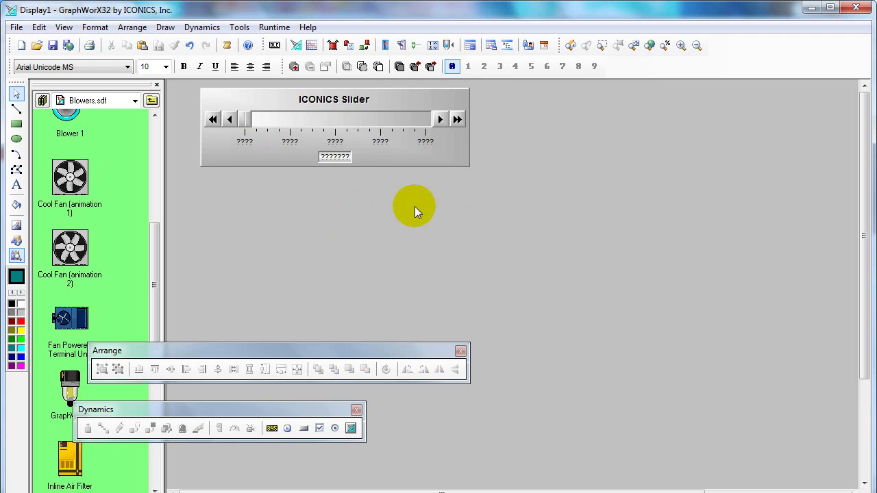
left_click(370, 124)
key("Delete")
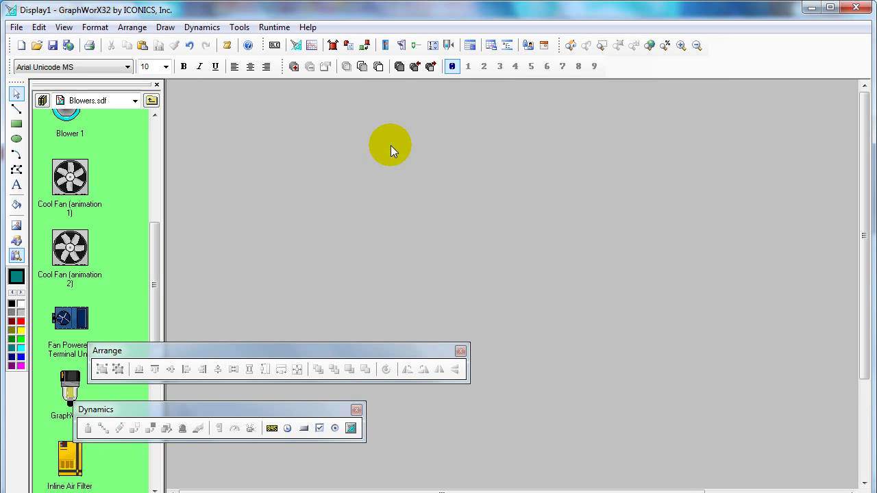
Step: Insert a TWXView trend viewer and enlarge it in width and height to fill most of the visible canvas
left_click(312, 45)
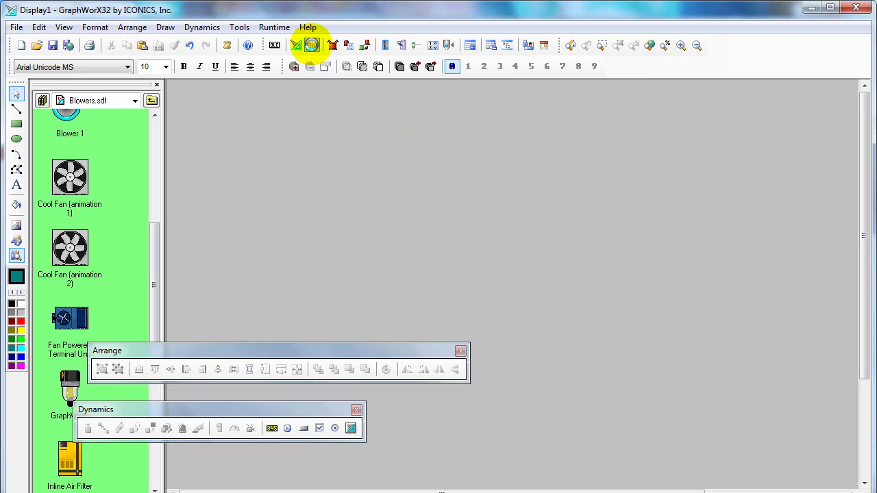
left_click(333, 168)
left_click_drag(499, 223, 357, 148)
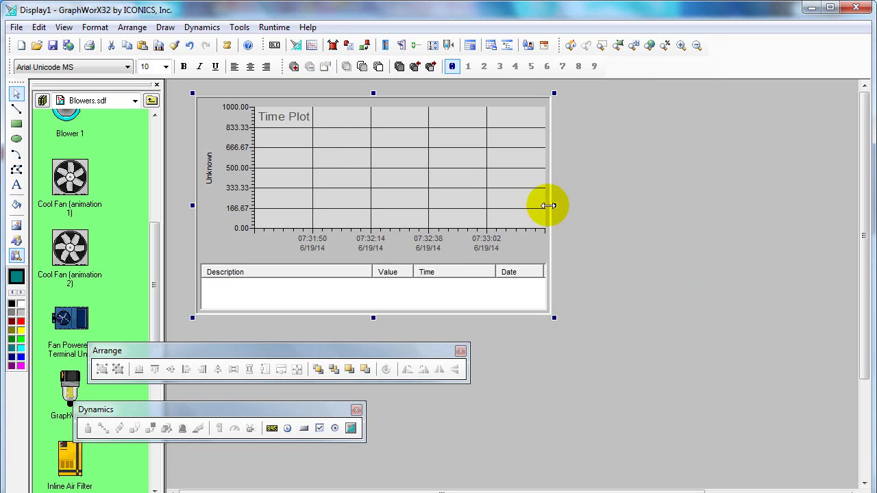
left_click_drag(554, 205, 743, 205)
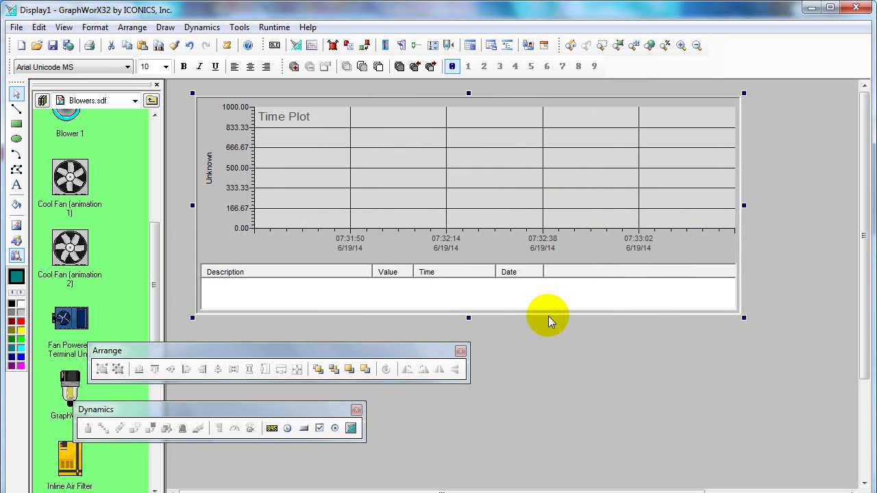
left_click_drag(467, 316, 468, 402)
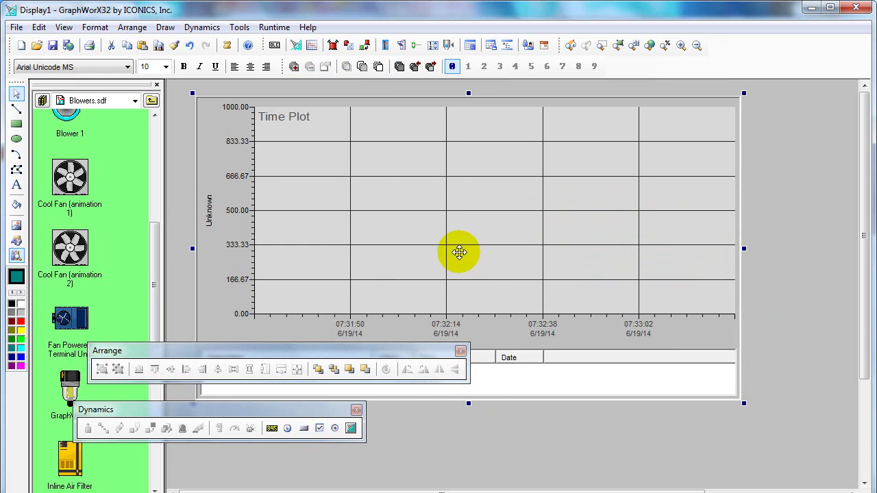
Step: Add the OPC tags SimulatePLC.Random and SimulatePLC.Sine as pens of the trend viewer and accept the properties
double_click(372, 191)
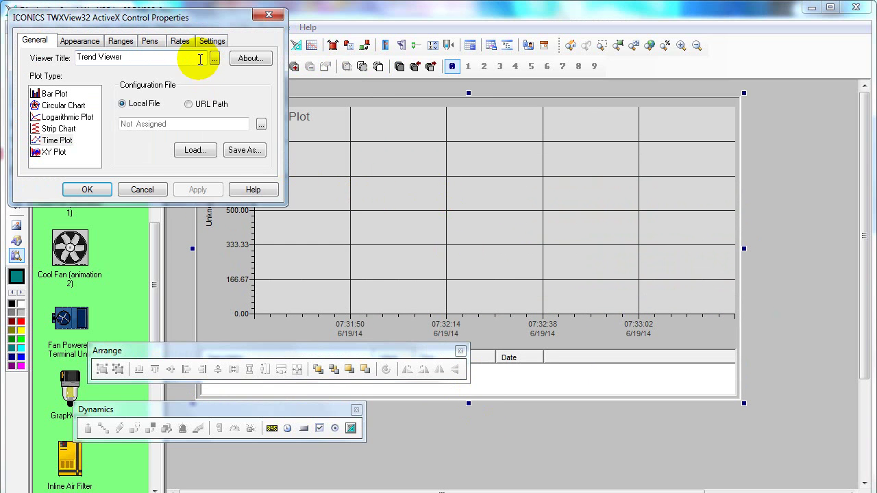
left_click(152, 42)
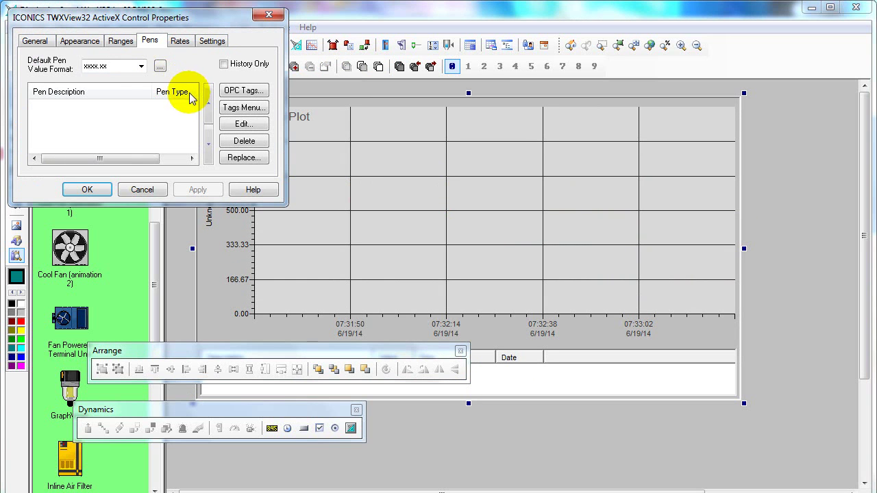
left_click(256, 95)
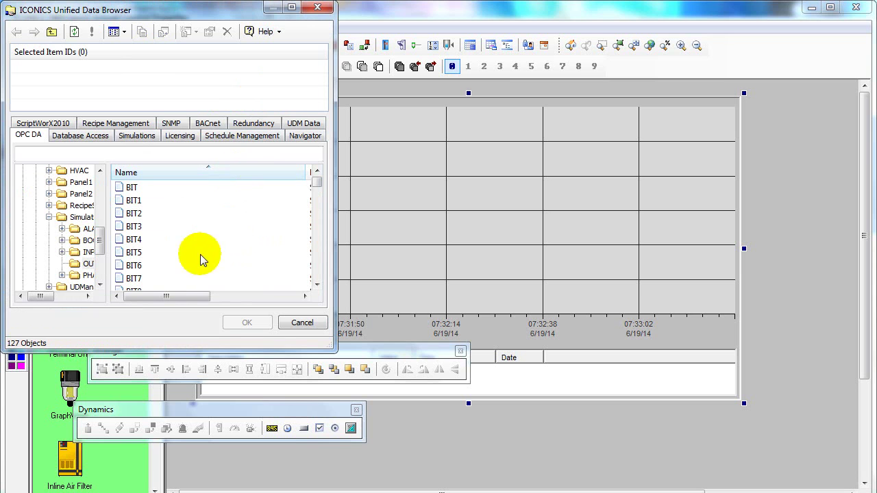
left_click_drag(318, 182, 105, 229)
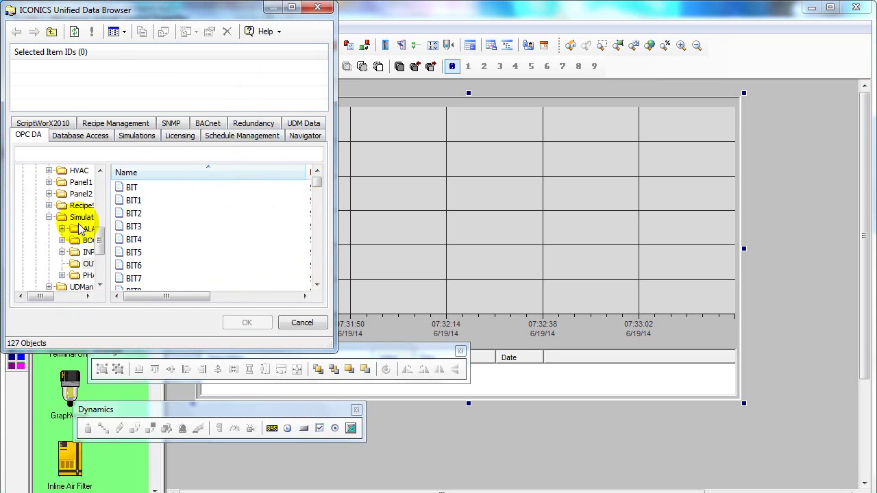
left_click(80, 217)
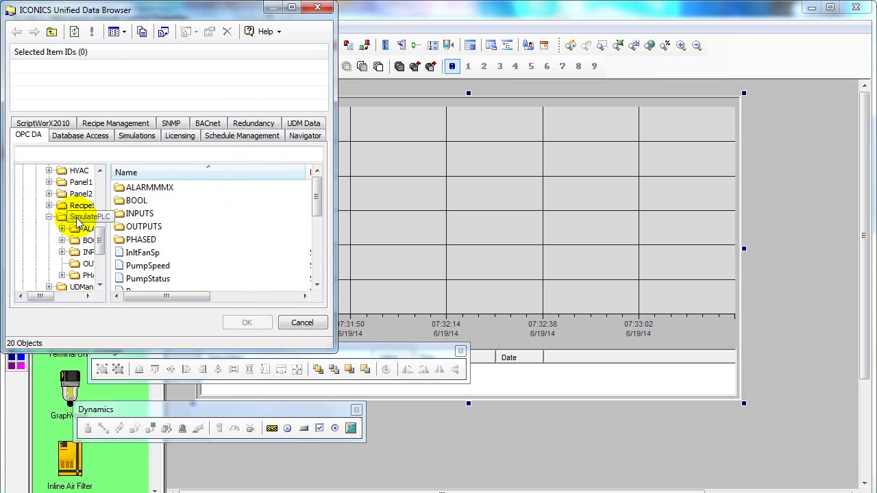
left_click_drag(318, 200, 319, 236)
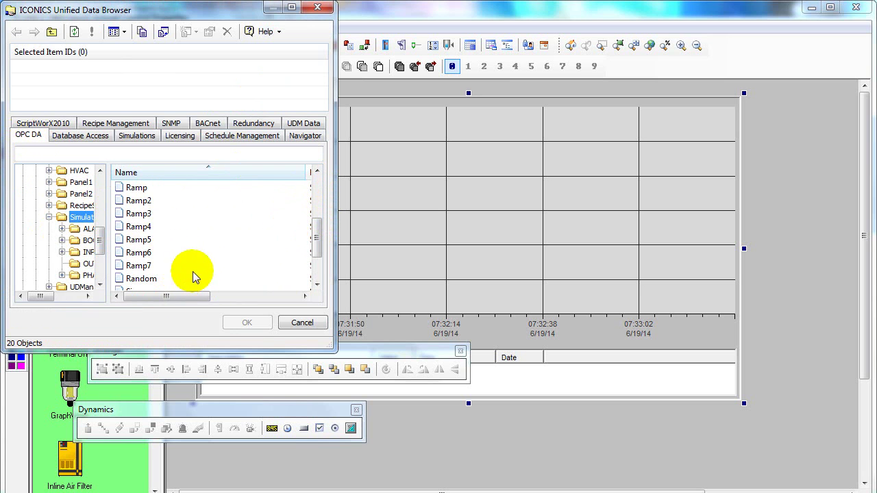
left_click_drag(315, 231, 315, 235)
left_click(141, 266)
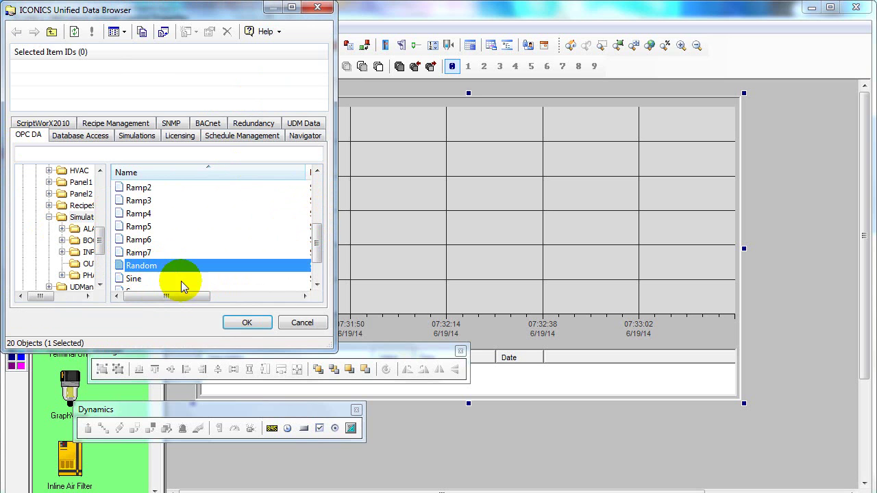
left_click(135, 278, "ctrl")
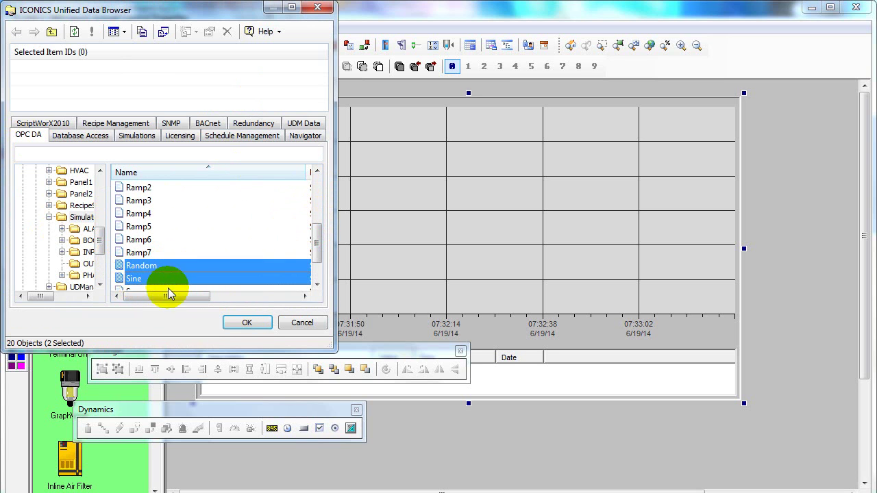
left_click_drag(316, 247, 308, 268)
left_click(248, 324)
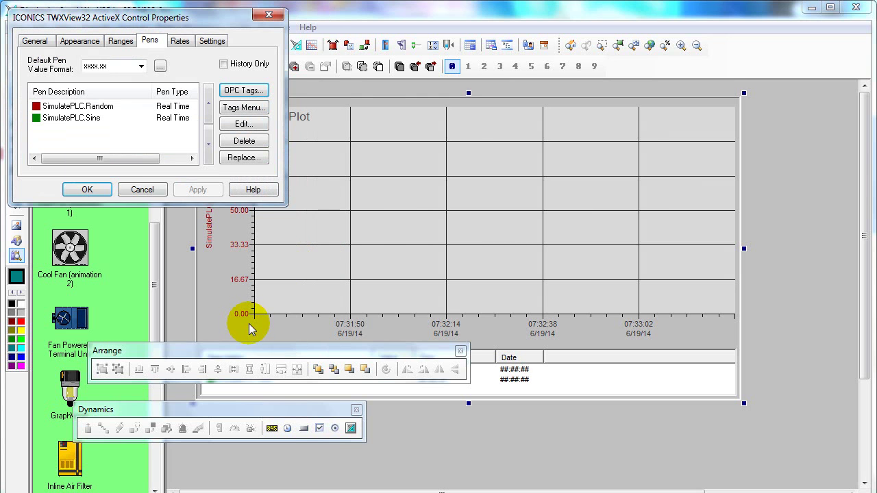
left_click(87, 190)
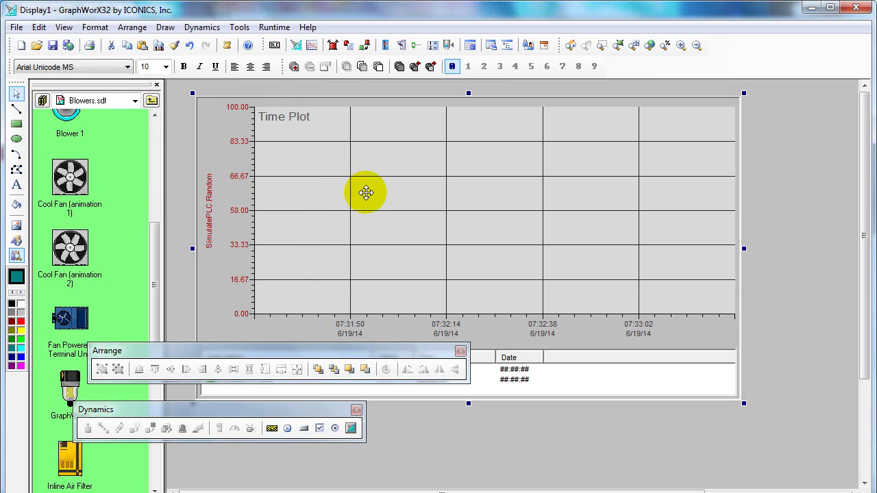
Step: Run the display, show the Trend Viewer toolbar over the plot and put the trend in Freeze Mode
left_click(270, 29)
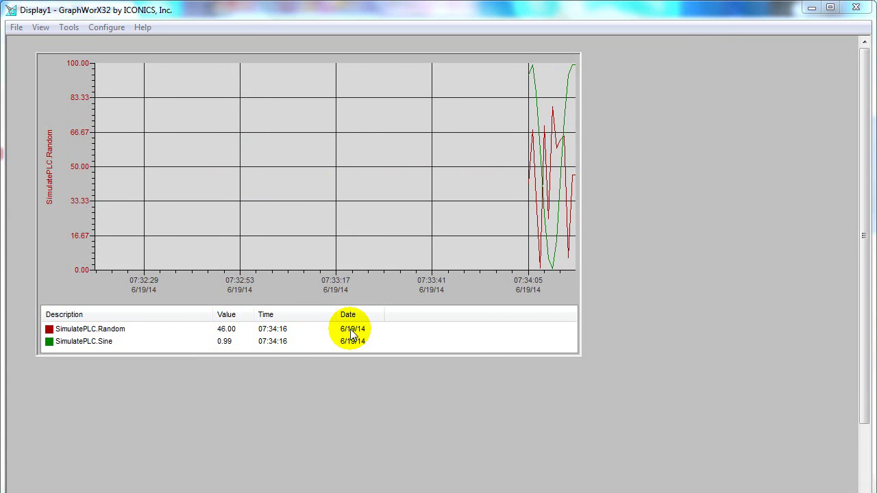
left_click(293, 116)
left_click_drag(405, 63, 300, 74)
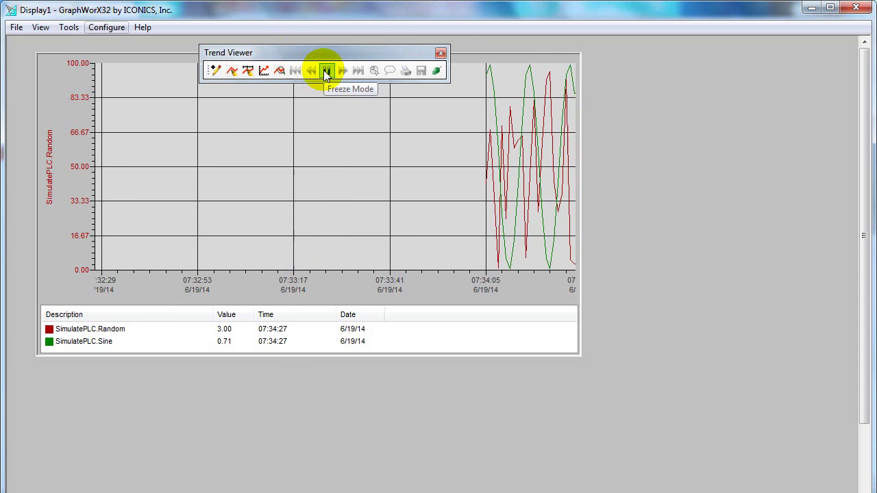
left_click(326, 71)
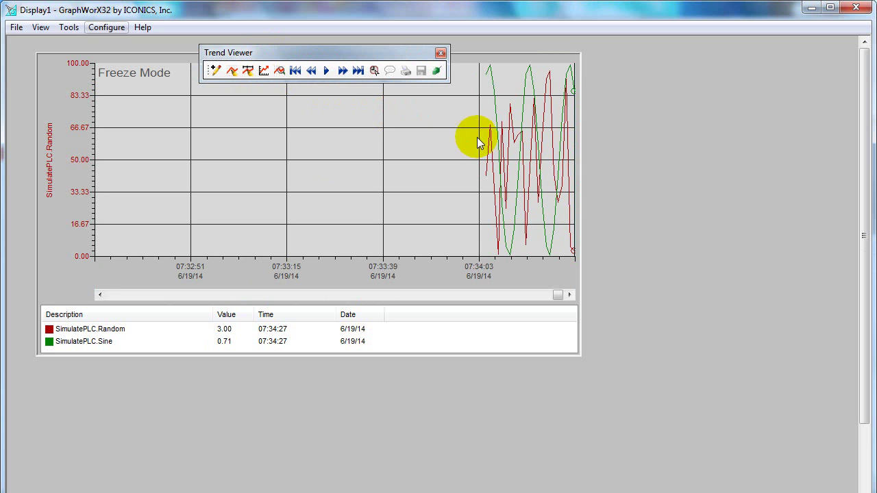
Step: Move the cursor along the frozen curves to read the pens' values at two times, and resume live trending
left_click_drag(480, 108, 533, 121)
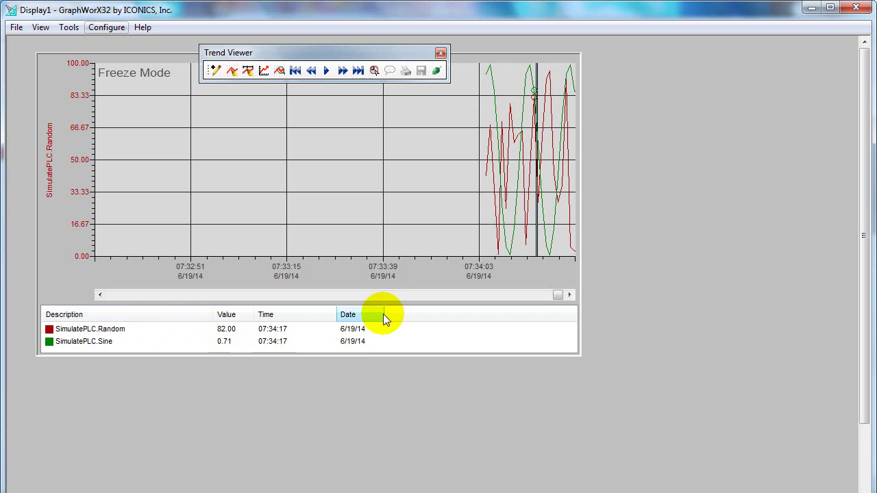
left_click_drag(534, 96, 499, 102)
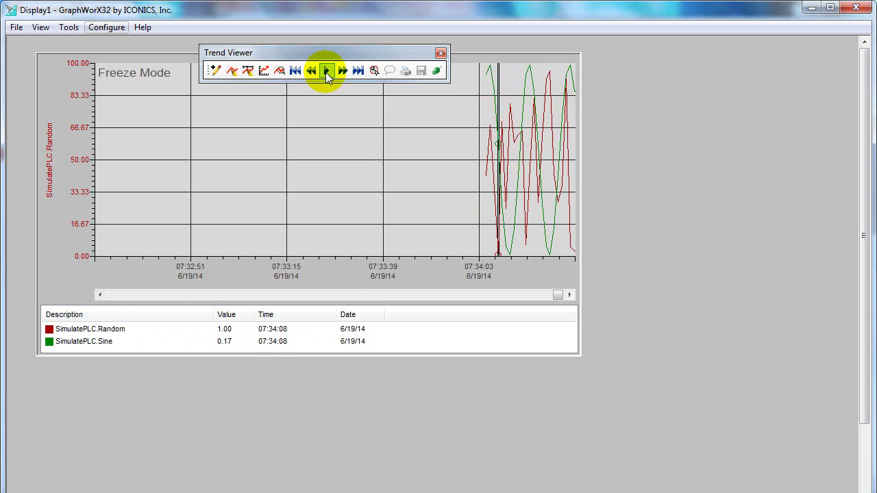
left_click(326, 73)
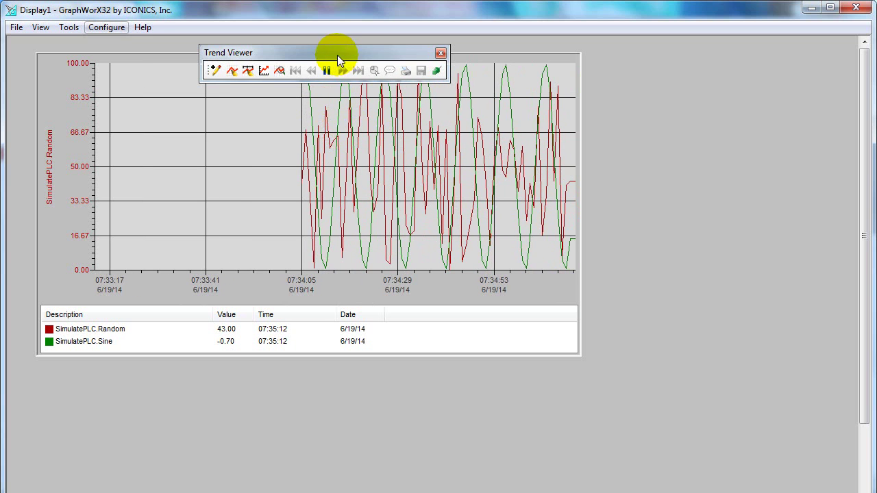
Step: Move the toolbar slightly aside, zoom into parts of the running trend, restore the full plot, and return to configure mode
left_click_drag(337, 54, 328, 45)
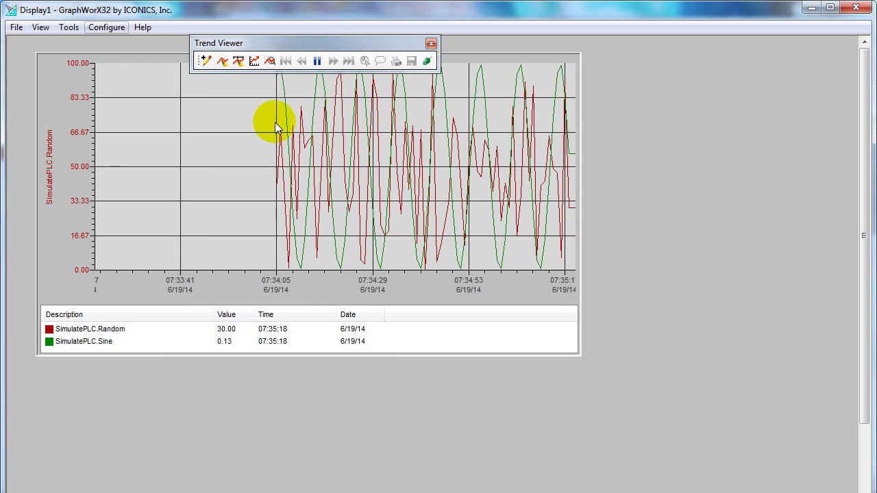
left_click_drag(272, 109, 451, 214)
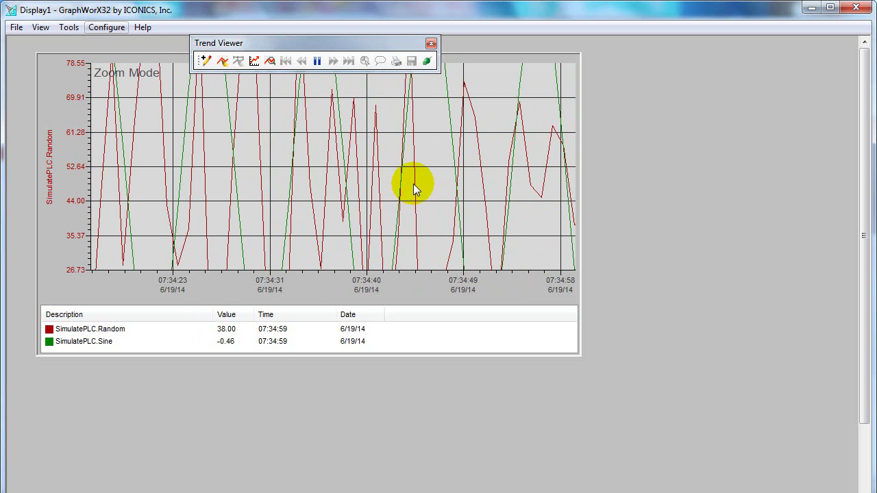
left_click_drag(212, 109, 442, 214)
left_click_drag(190, 98, 439, 210)
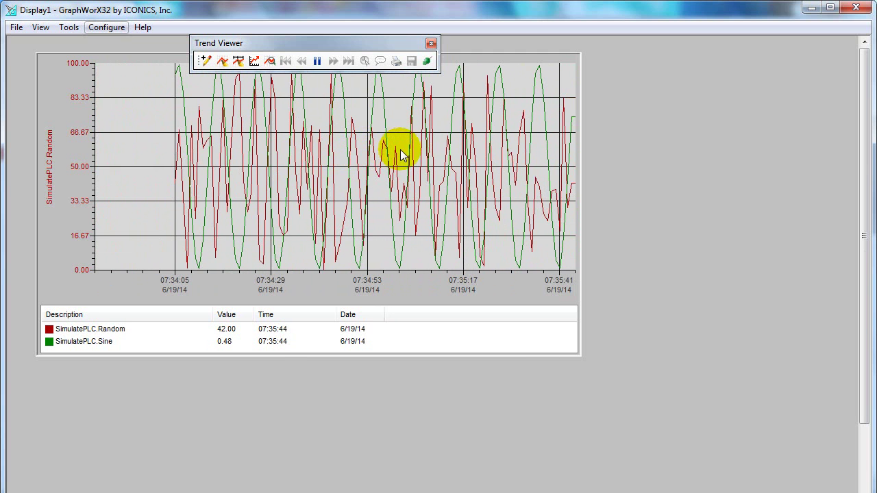
left_click(114, 33)
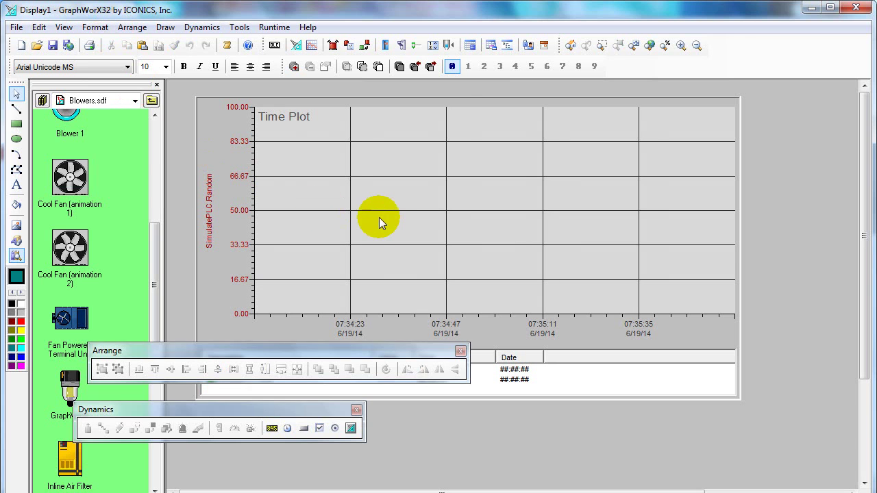
Step: Set the trend viewer's Trend Period to 5 minutes, accept the properties, and run the display
double_click(376, 218)
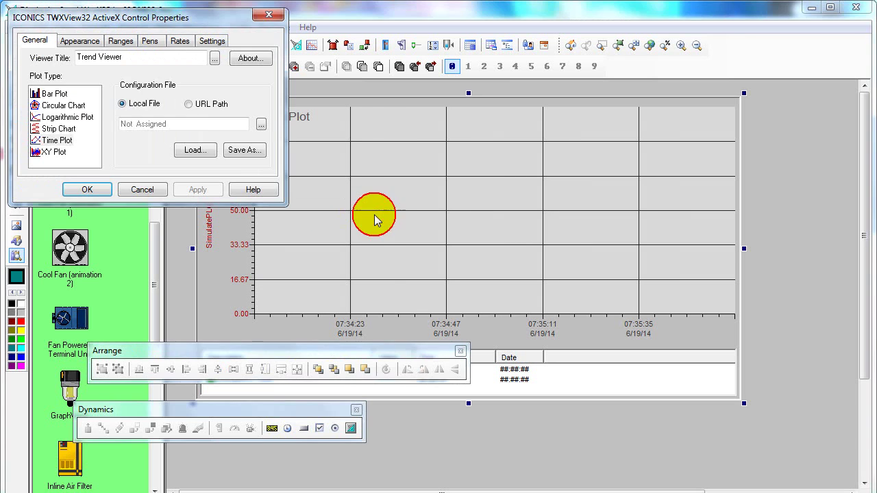
left_click(179, 41)
double_click(108, 76)
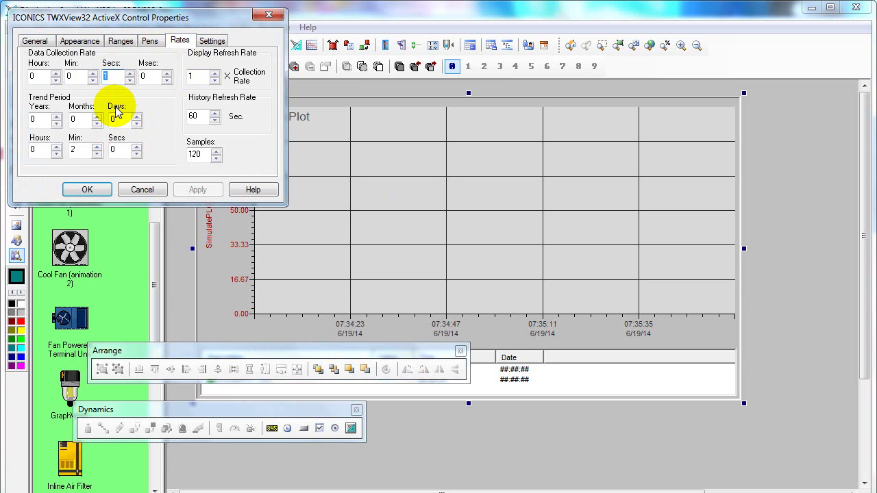
left_click(77, 150)
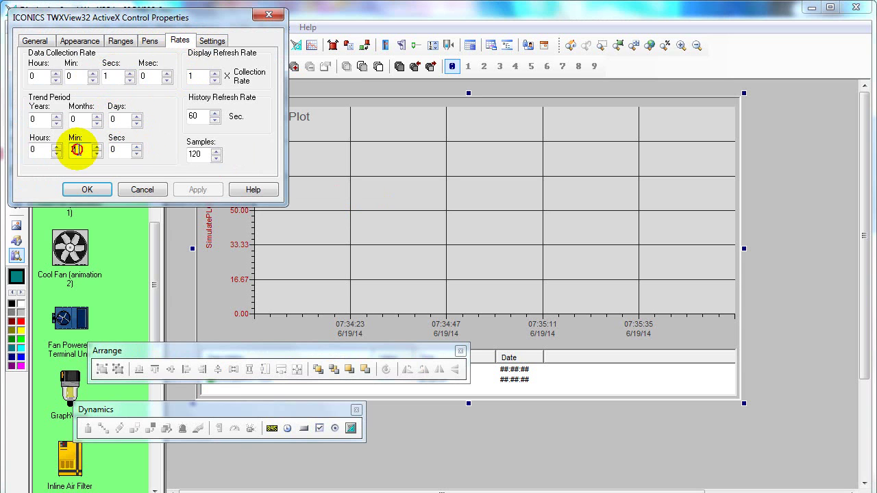
double_click(86, 152)
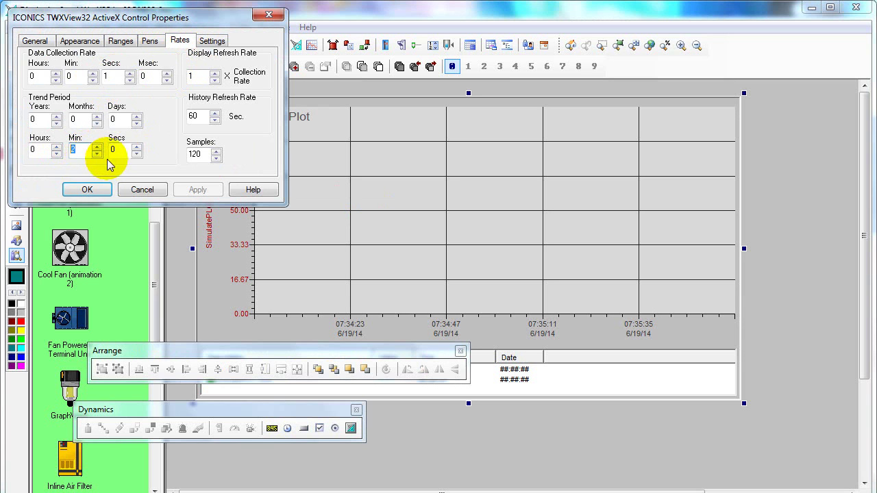
type("5")
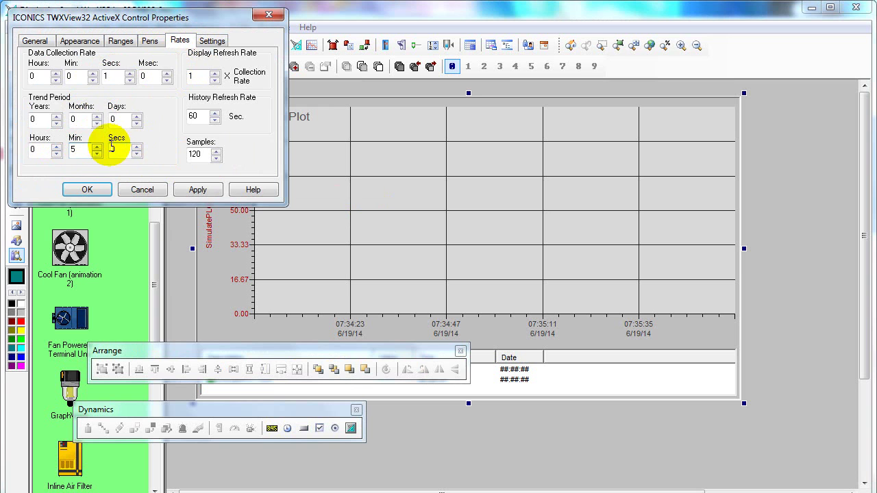
left_click(202, 153)
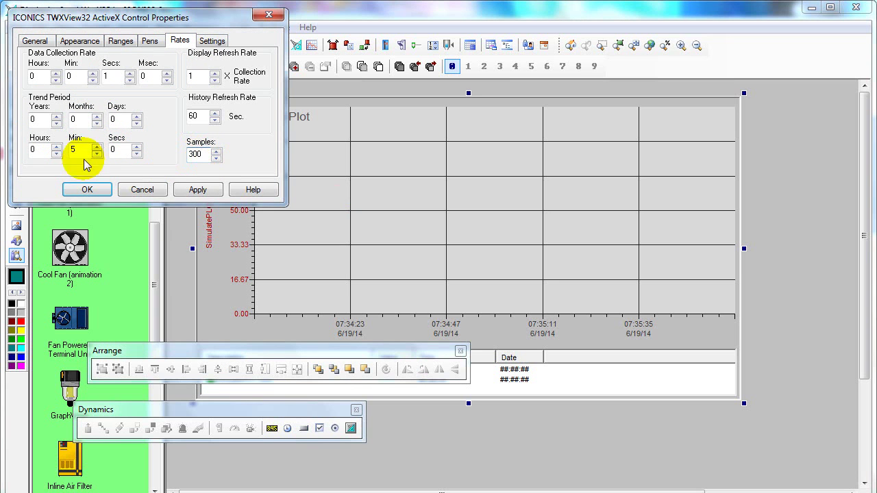
double_click(197, 154)
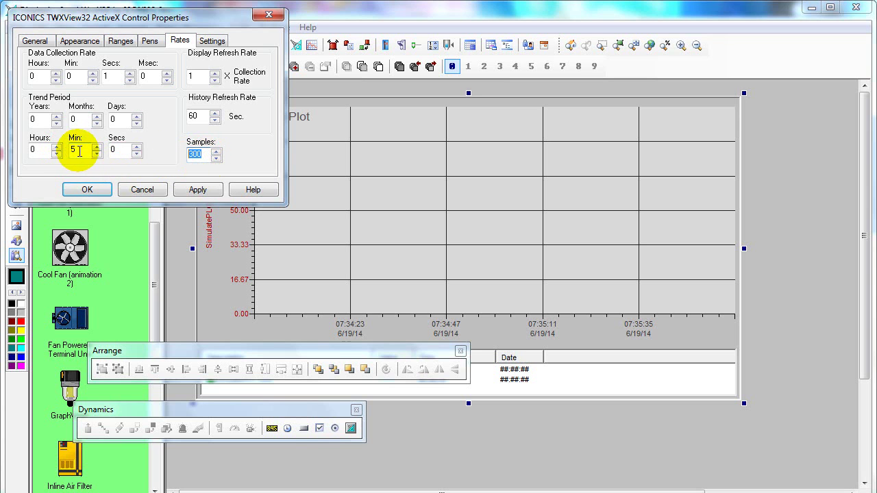
left_click(197, 190)
left_click(87, 190)
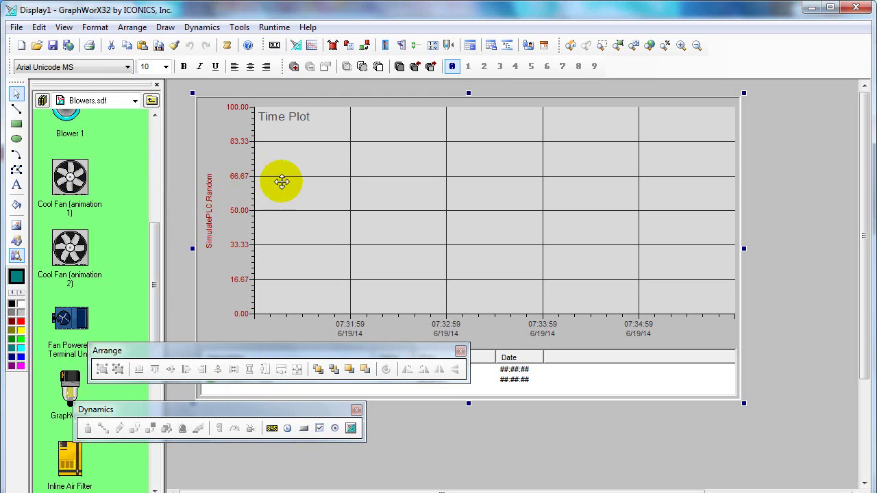
left_click(274, 29)
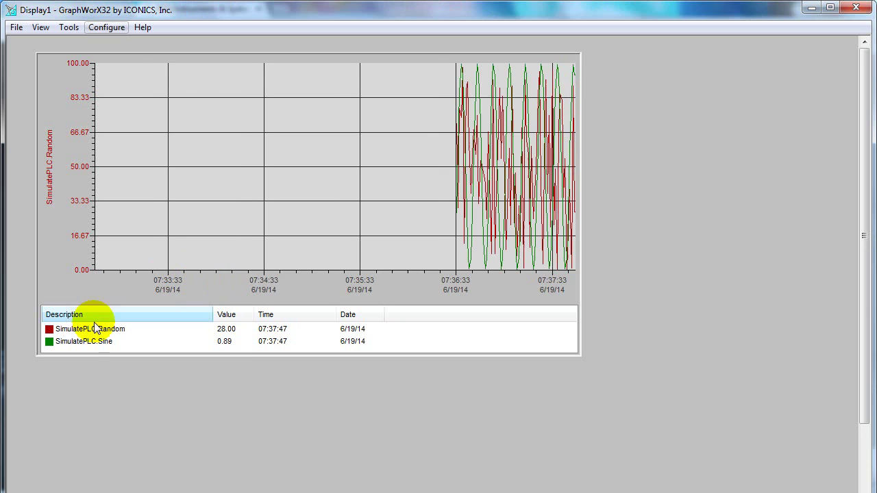
Step: Stack the SimulatePLC.Random pen of the running trend into a new plot
left_click(104, 329)
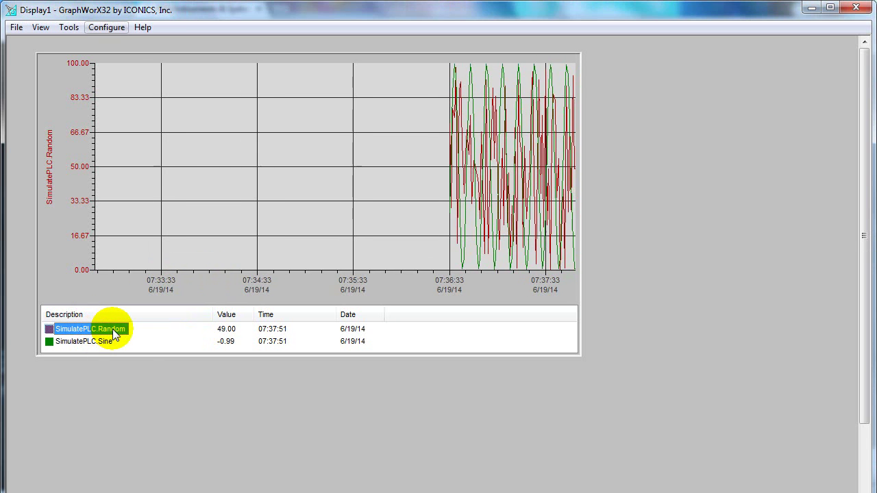
right_click(121, 330)
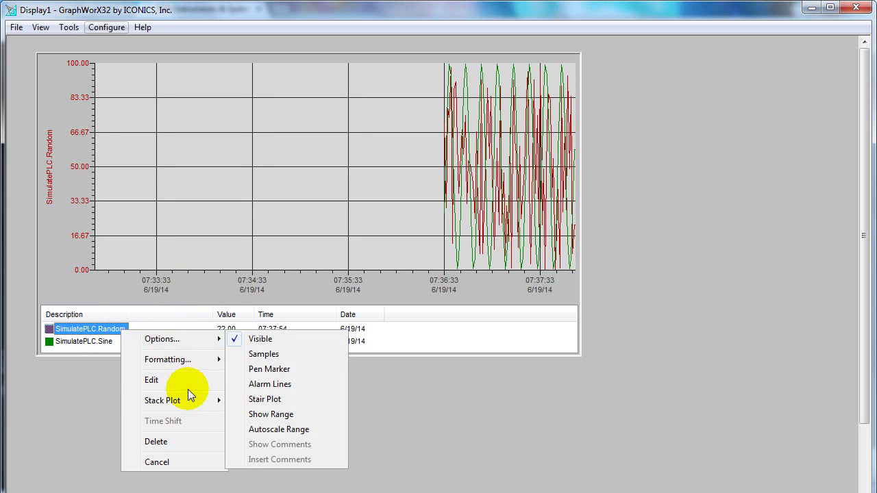
mouse_move(187, 404)
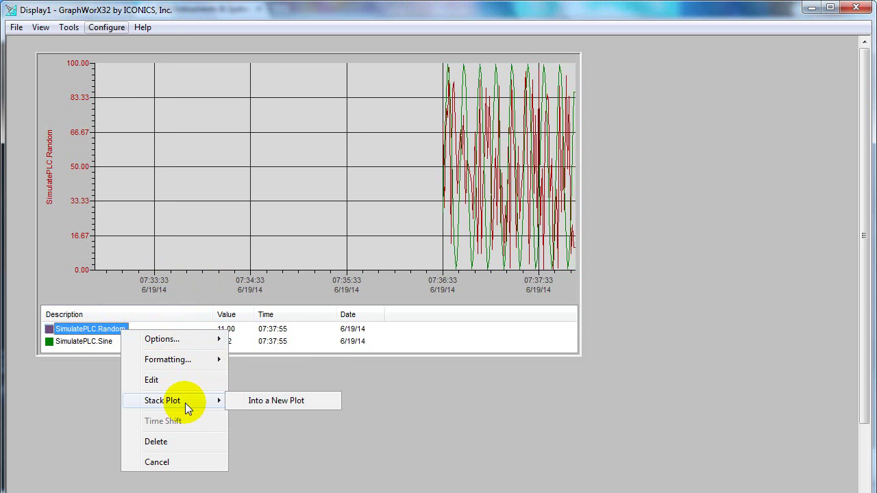
left_click(267, 400)
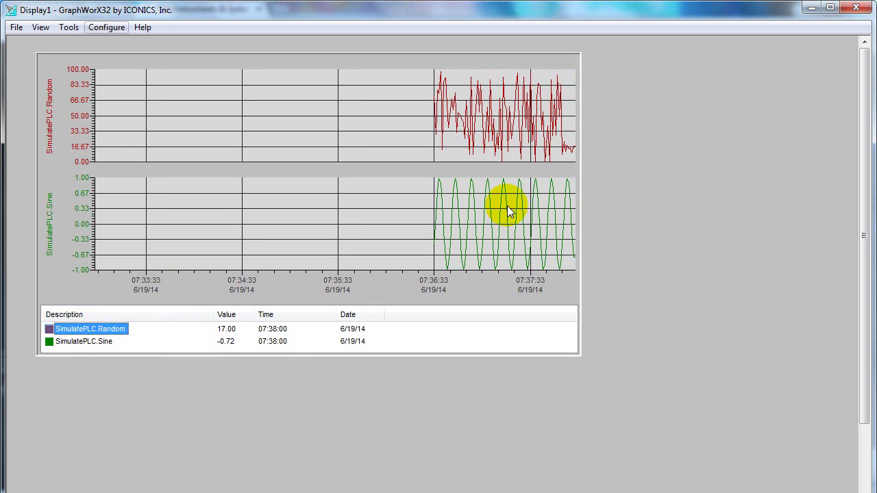
Step: Move the SimulatePLC.Random pen back into the SimulatePLC.Sine plot so both curves share one plot
right_click(121, 332)
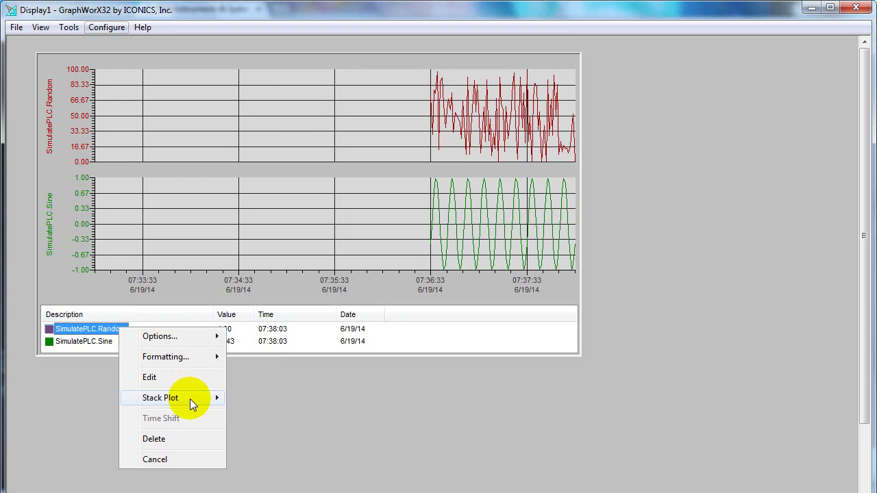
mouse_move(190, 398)
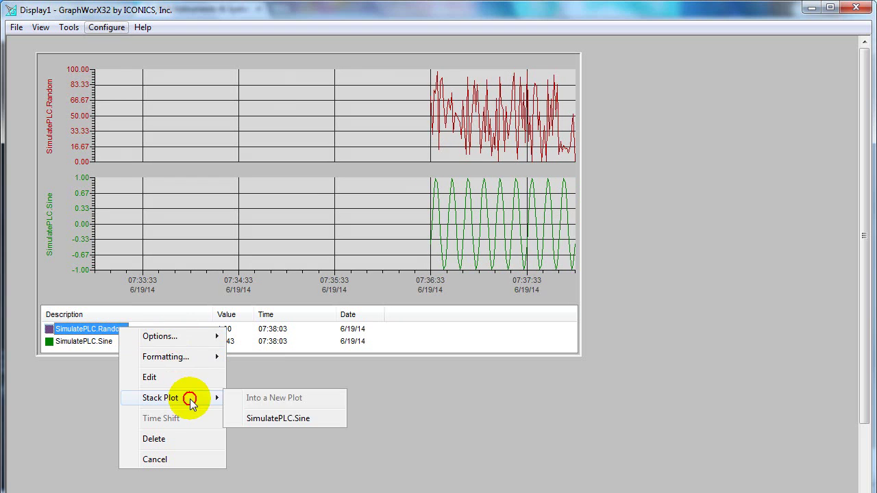
left_click(285, 425)
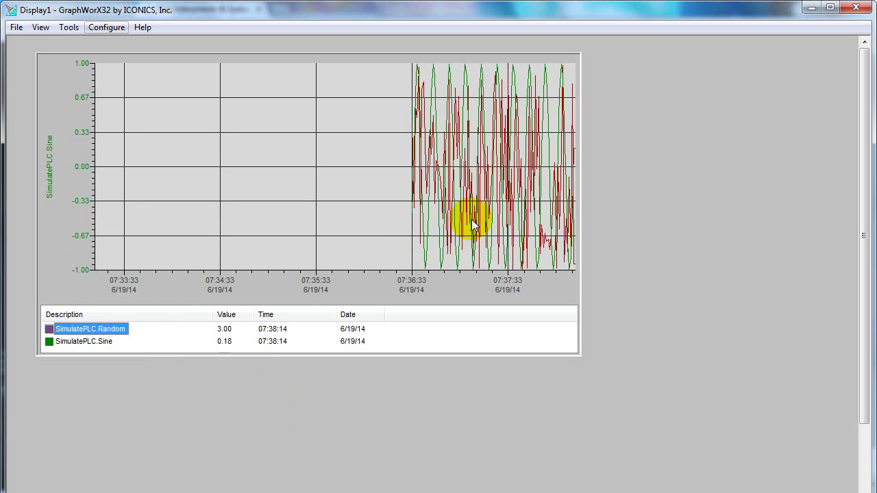
Step: Return to configure mode, change the trend viewer's plot type to Bar Plot, and run the display
left_click(107, 28)
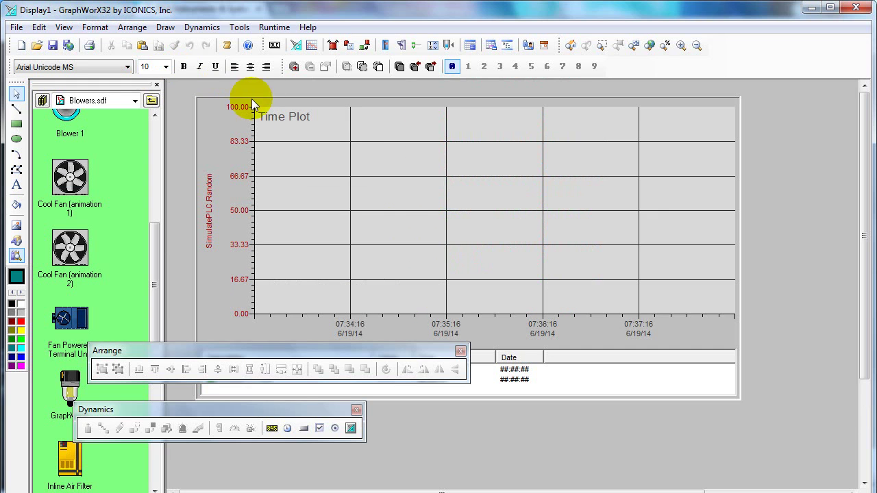
double_click(384, 194)
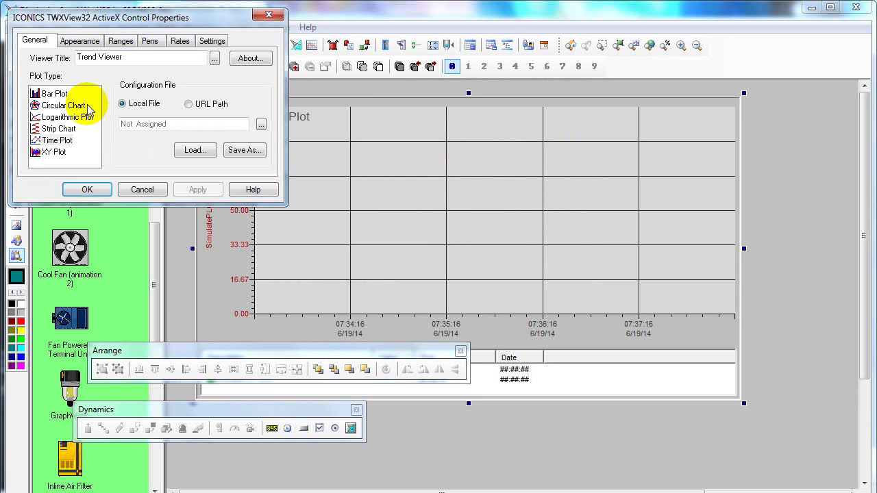
left_click(57, 141)
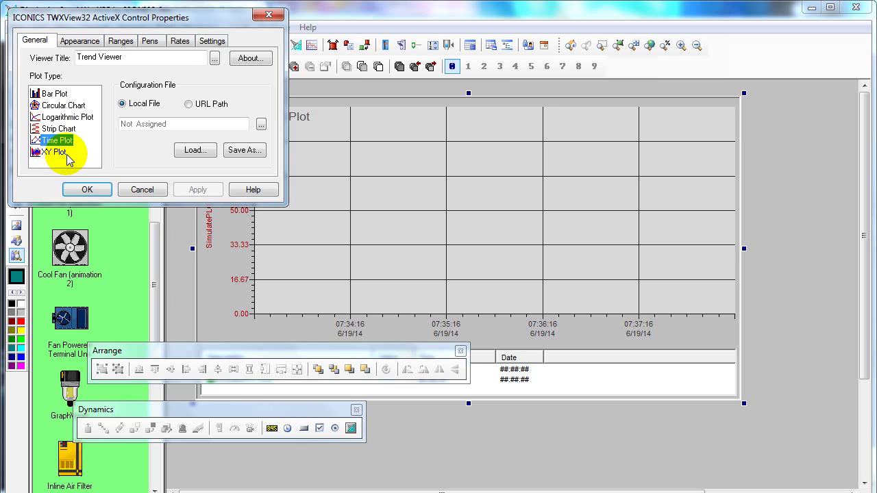
left_click(55, 93)
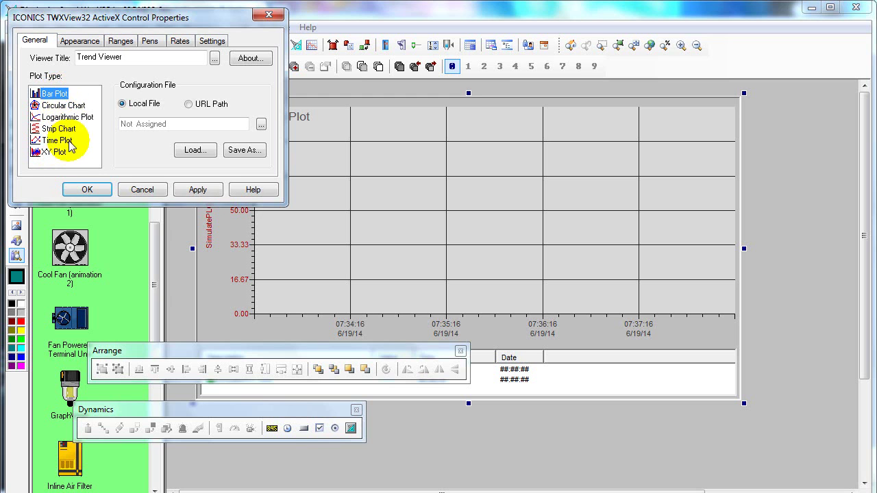
left_click(199, 190)
left_click(87, 189)
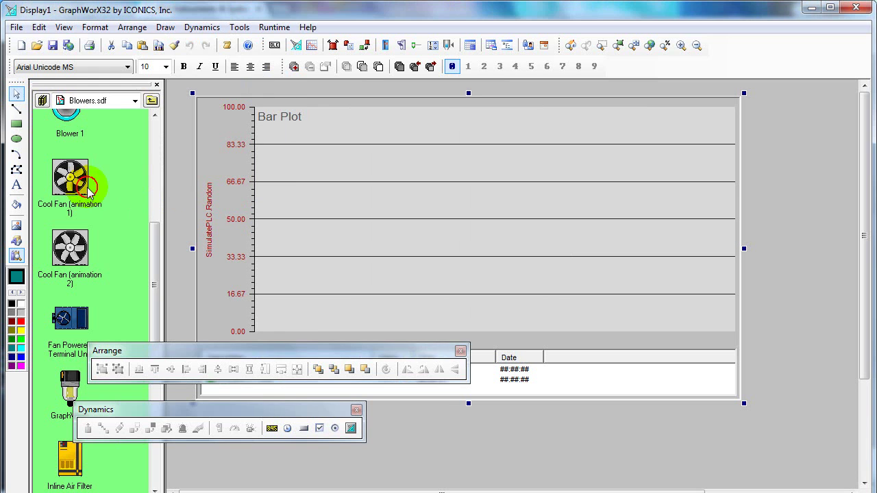
left_click(275, 28)
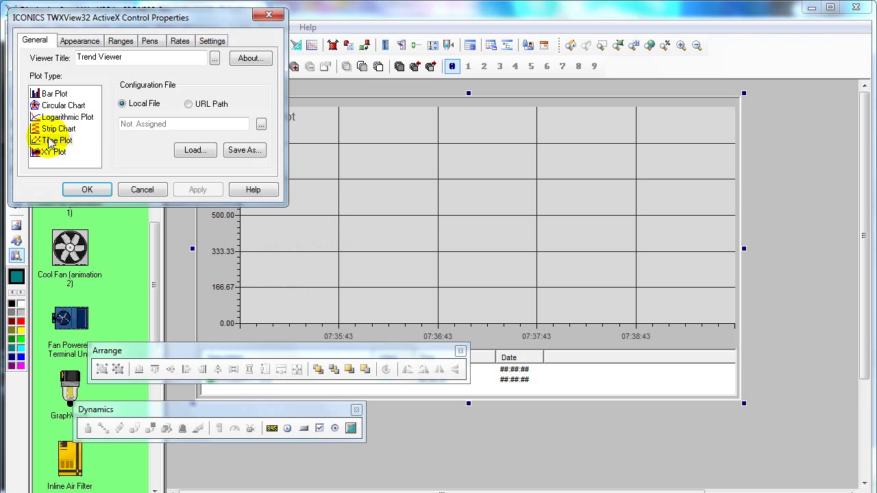
Step: Keep Time Plot as the trend viewer's plot type and review its pen list and the SimulatePLC.Random pen's settings
left_click(52, 139)
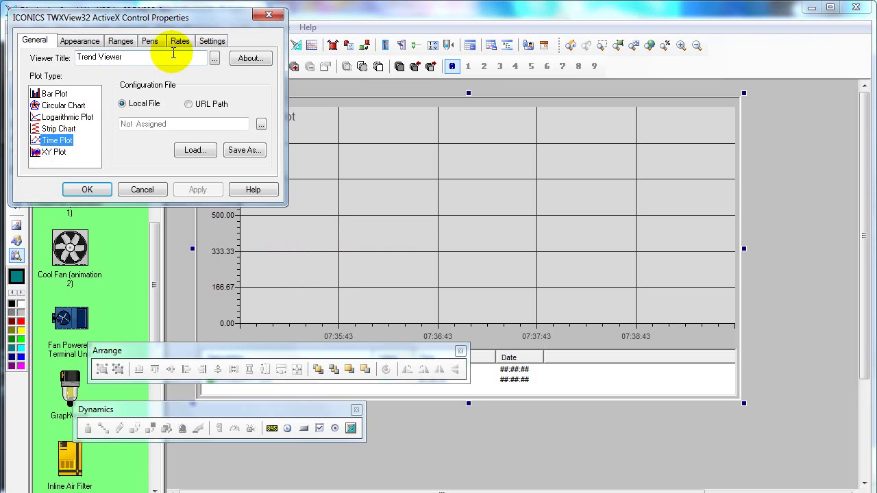
left_click(150, 43)
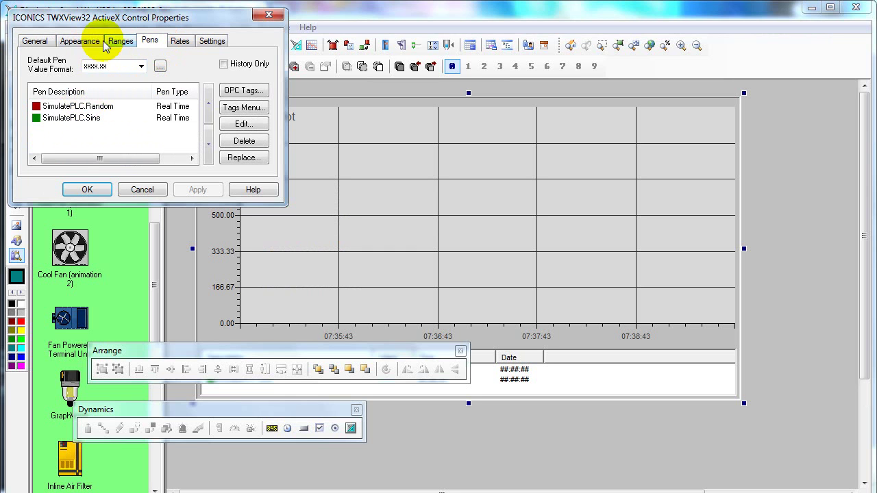
left_click(82, 42)
left_click(152, 42)
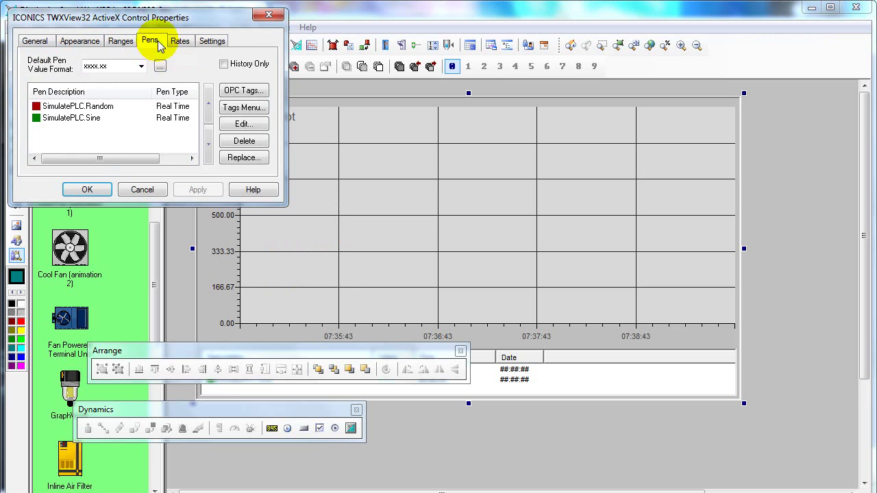
double_click(62, 107)
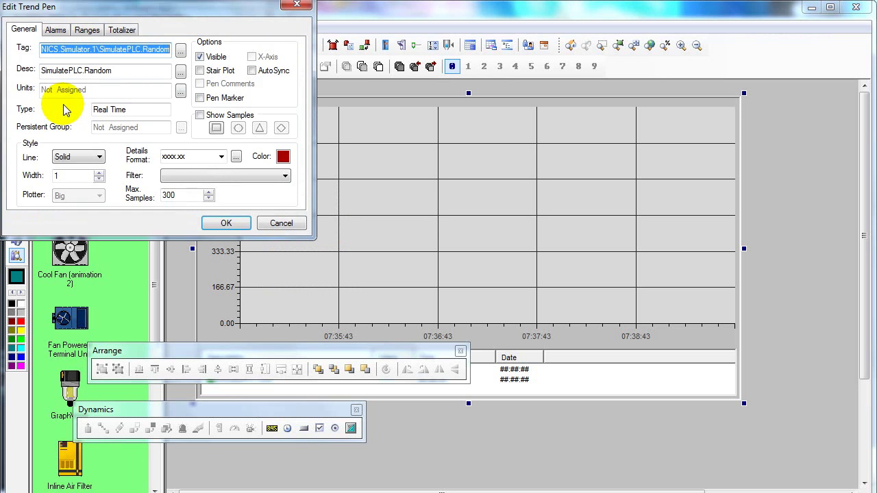
left_click(296, 5)
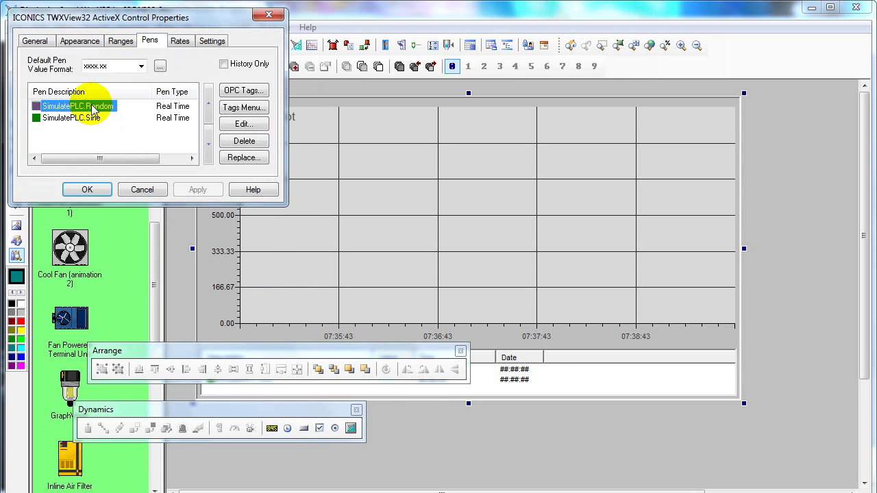
Step: Enable Stair Plot, Pen Marker and Show Samples for the SimulatePLC.Random pen and accept the trend viewer properties
left_click(67, 118)
left_click(66, 108)
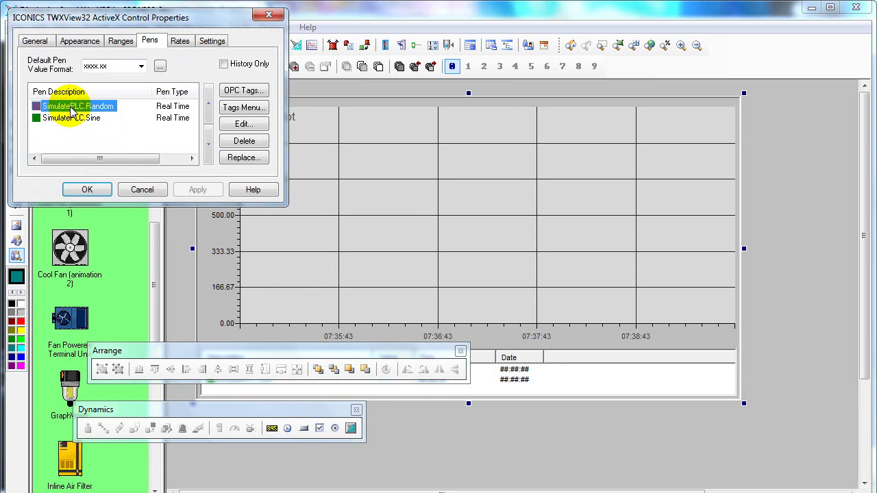
double_click(65, 108)
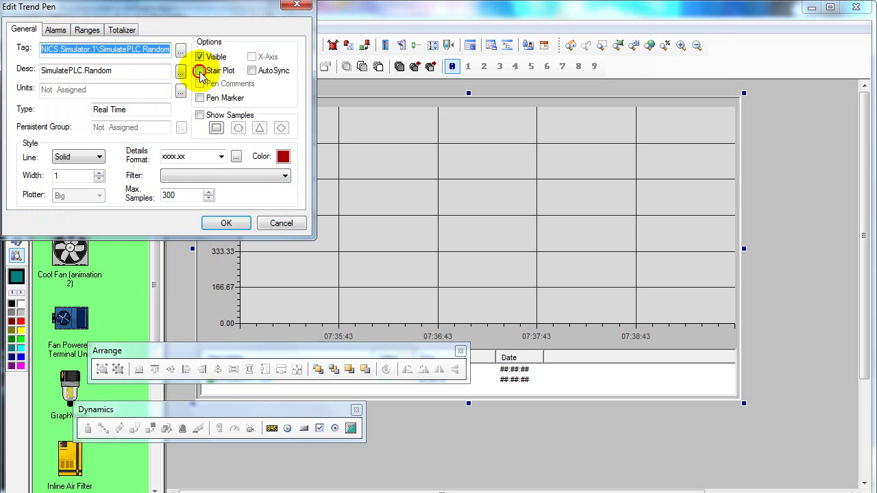
left_click(200, 71)
left_click(199, 98)
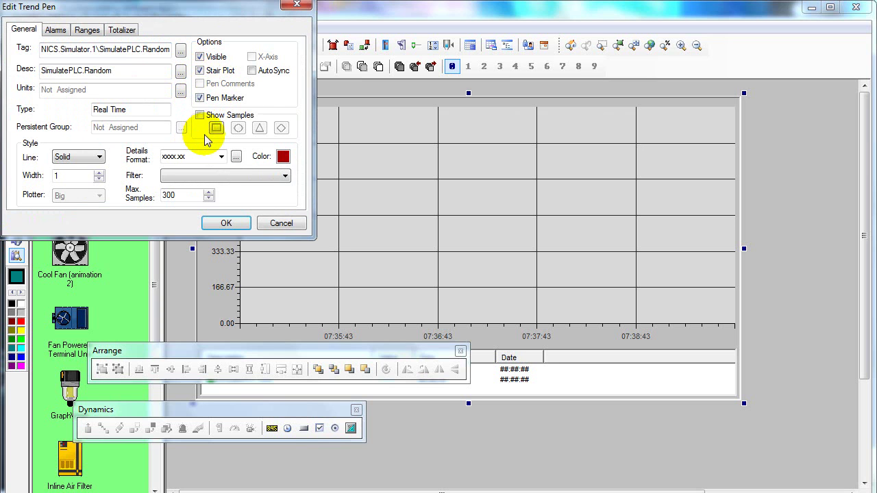
left_click(199, 115)
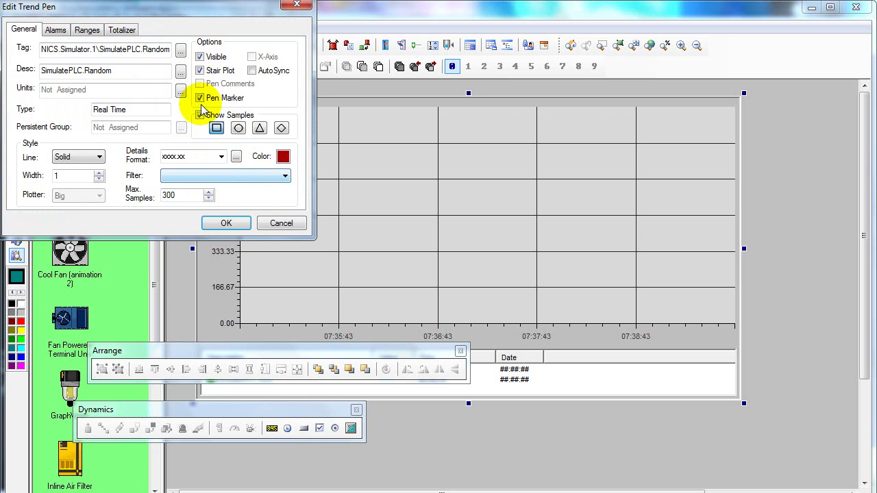
left_click(227, 223)
left_click(89, 189)
left_click(274, 46)
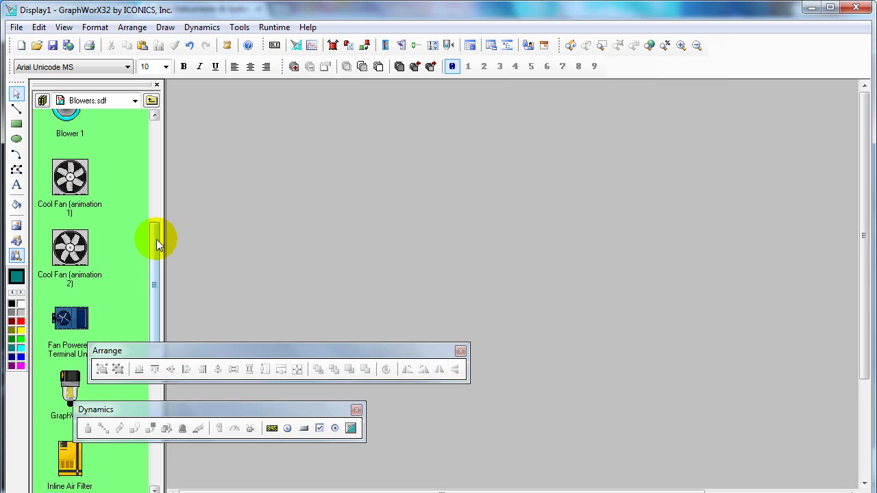
Step: Import the image edaLogo.png from the Pictures folder and move it to the upper-left area of the empty display
left_click(17, 227)
left_click(17, 227)
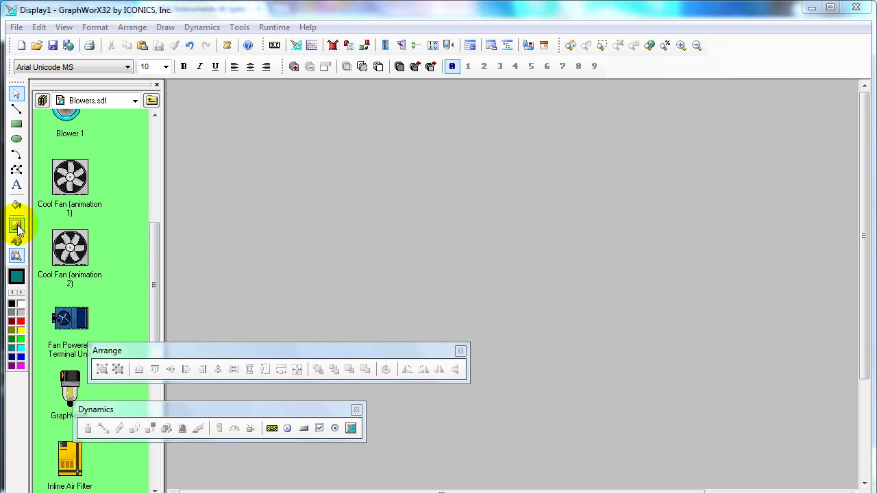
left_click_drag(572, 230, 575, 270)
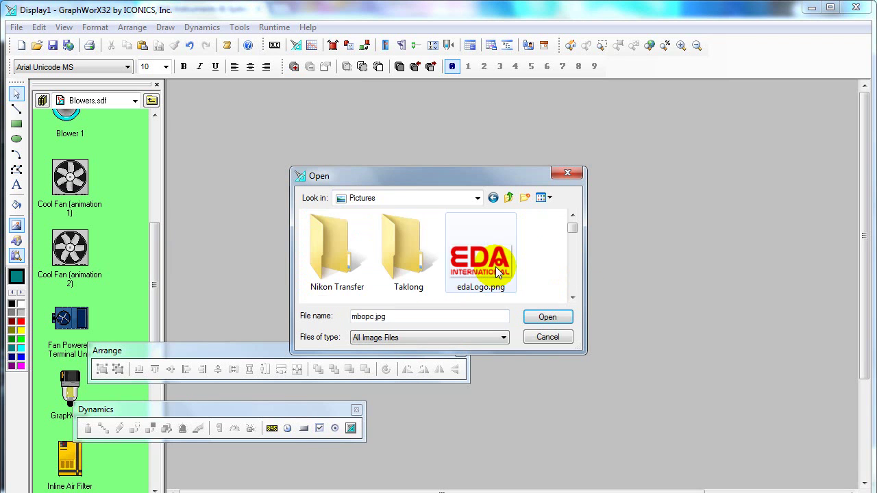
left_click(498, 273)
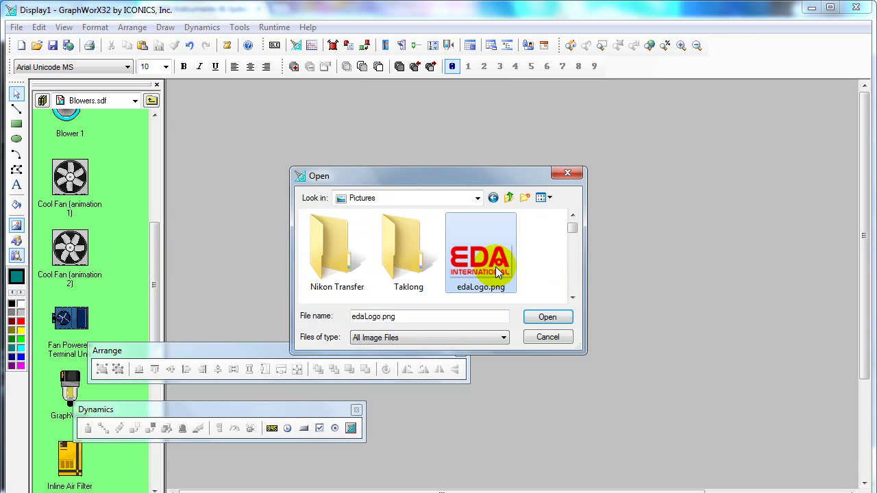
left_click(547, 316)
left_click_drag(461, 288, 272, 170)
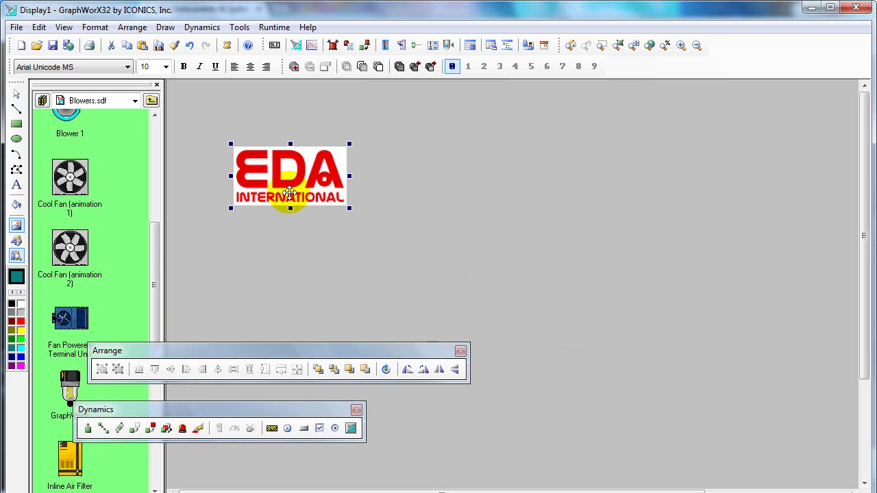
Step: Add a Location dynamic with horizontal movement to the EDA logo and set its end limit well to the right of the logo
left_click(103, 428)
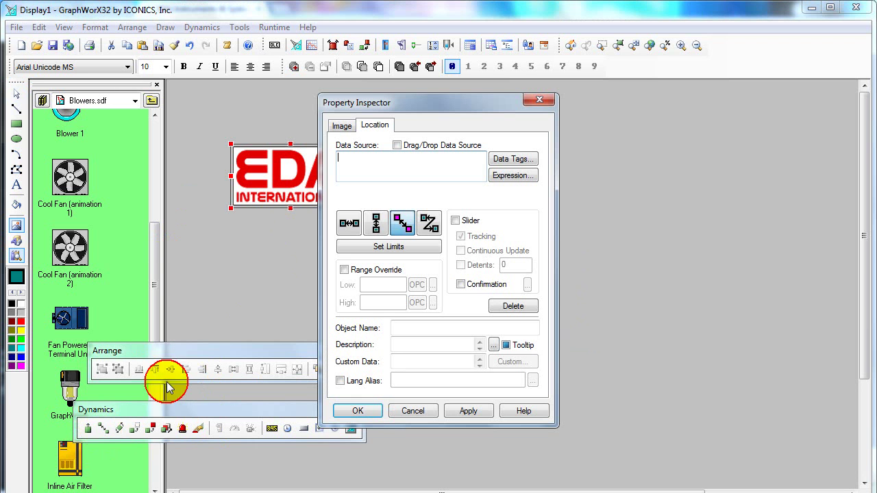
left_click(349, 223)
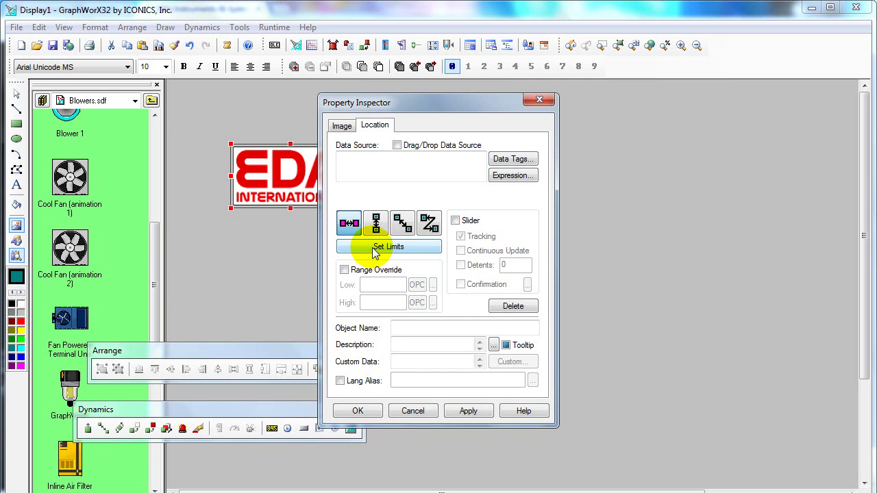
left_click(374, 248)
left_click_drag(323, 190, 577, 182)
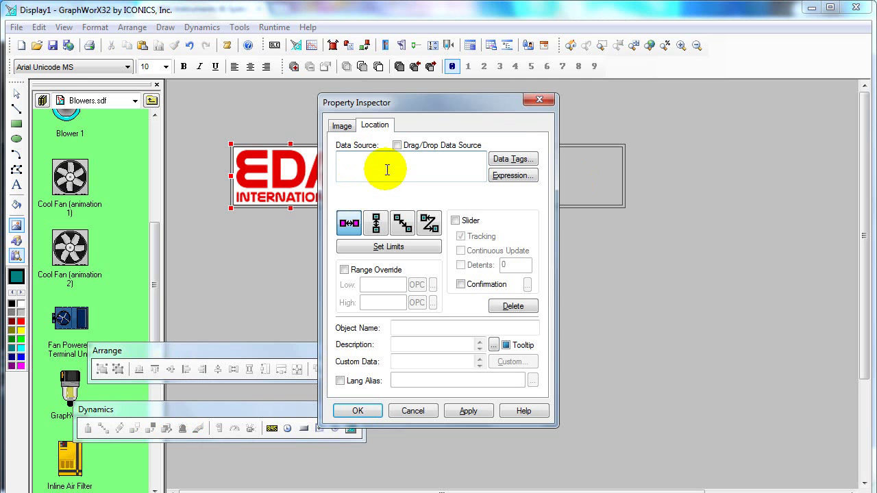
Step: Assign the GraphWorX simulation variable gfwsim.sine.double as the data source of the logo's Location dynamic
left_click(513, 159)
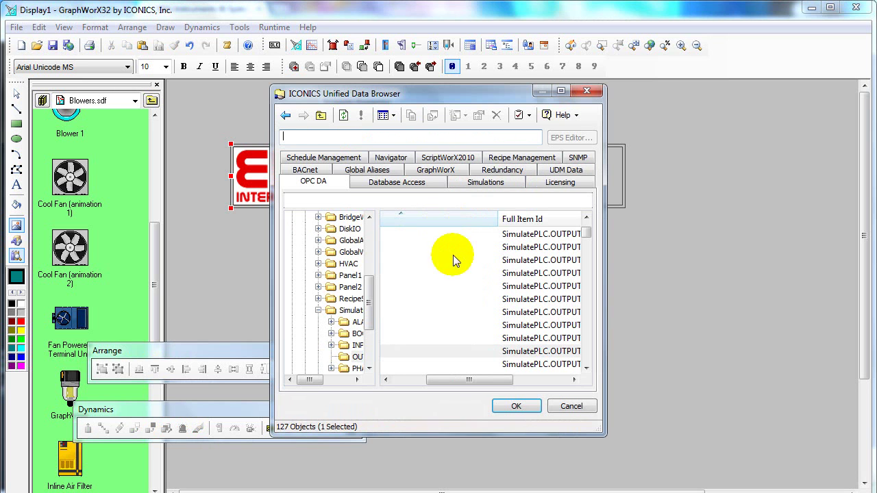
left_click_drag(470, 379, 428, 379)
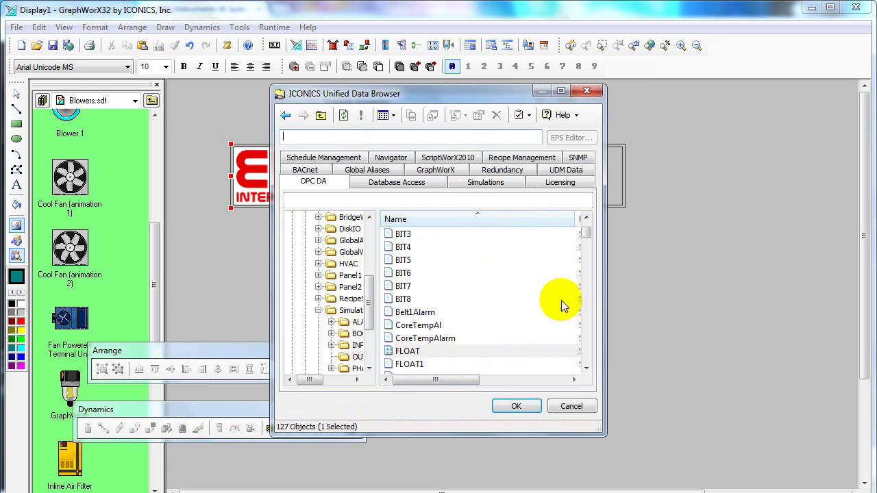
left_click(438, 169)
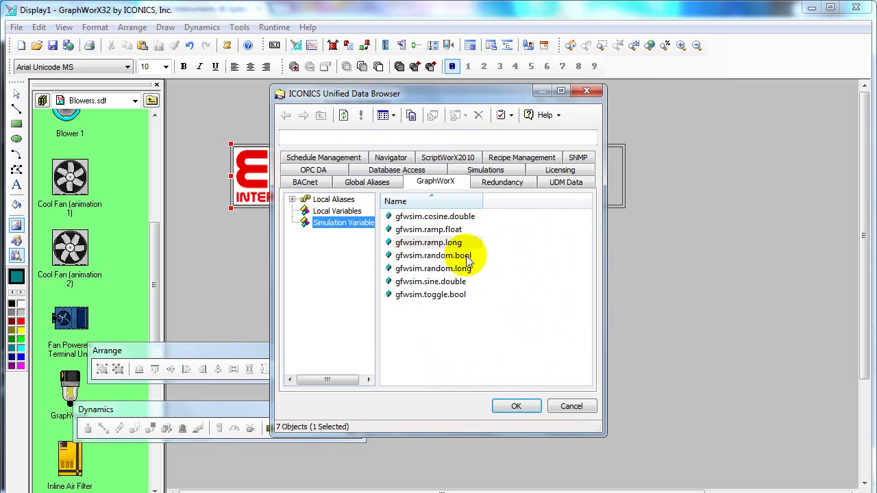
left_click(432, 280)
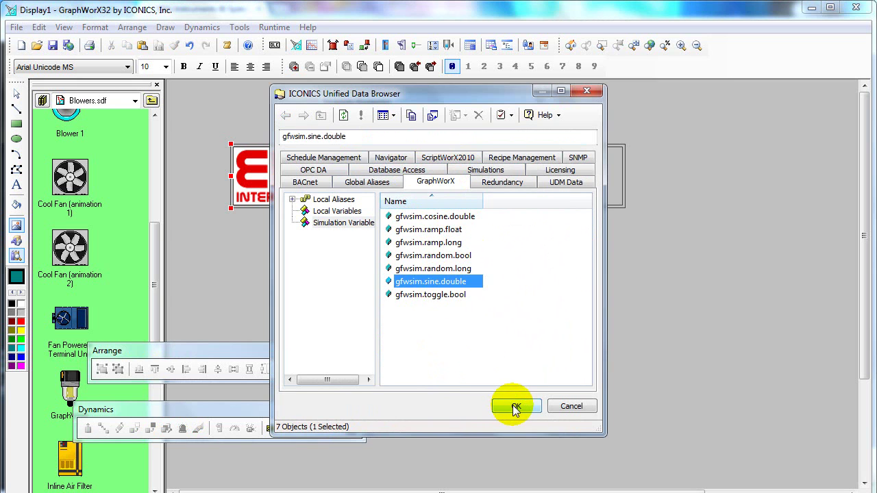
left_click(515, 406)
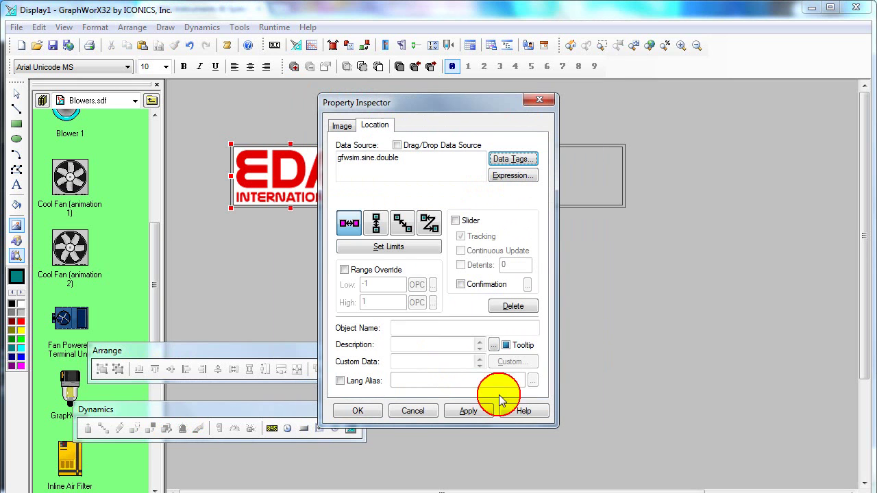
Step: Enable Range Override for the EDA logo's Location dynamic and accept its properties
left_click(381, 271)
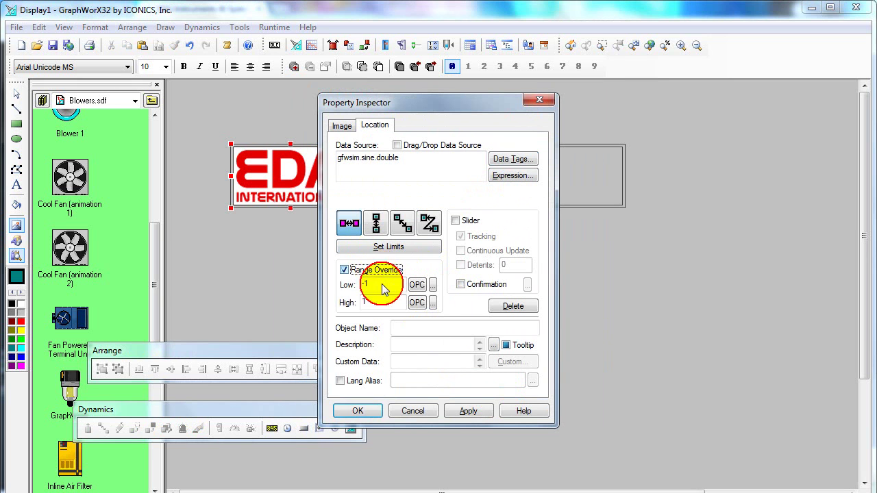
left_click(468, 411)
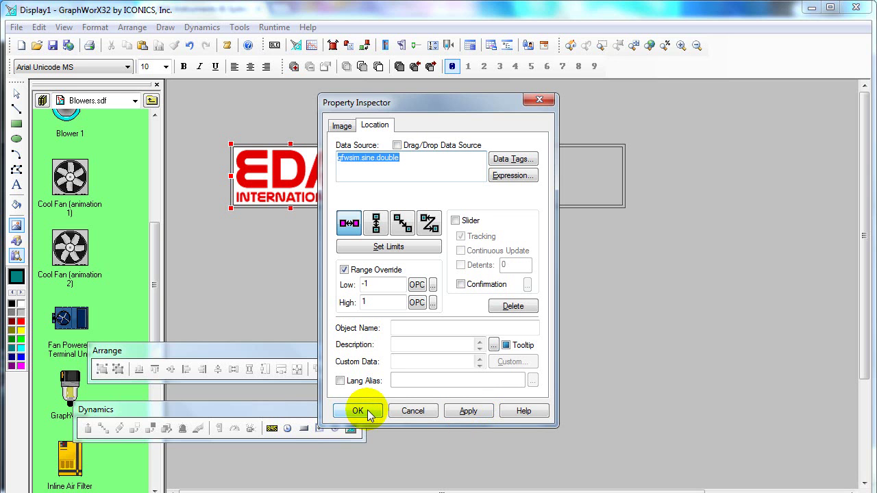
left_click(368, 411)
Step: Run the display to check the logo's horizontal motion and its data source value, and return to configuration mode
left_click(276, 26)
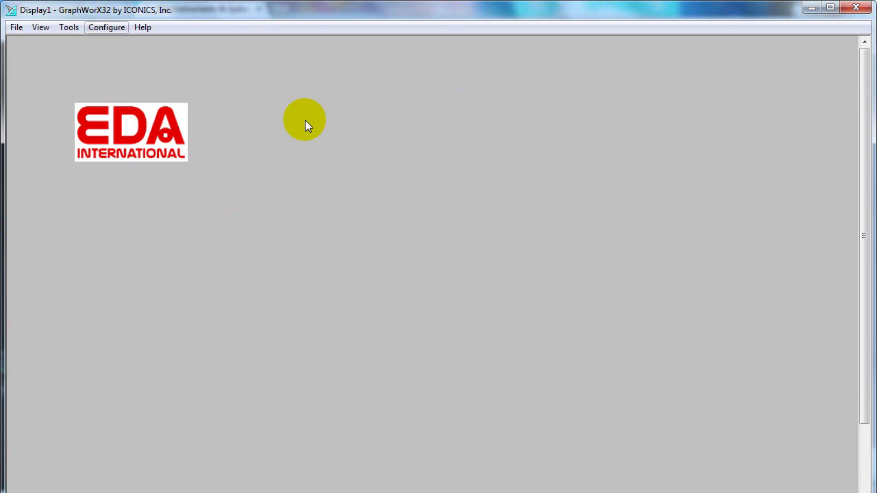
mouse_move(169, 131)
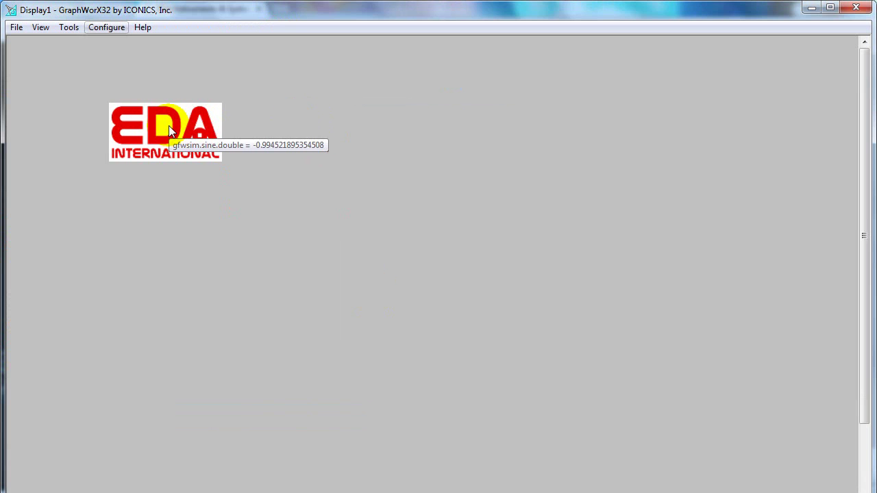
left_click(103, 28)
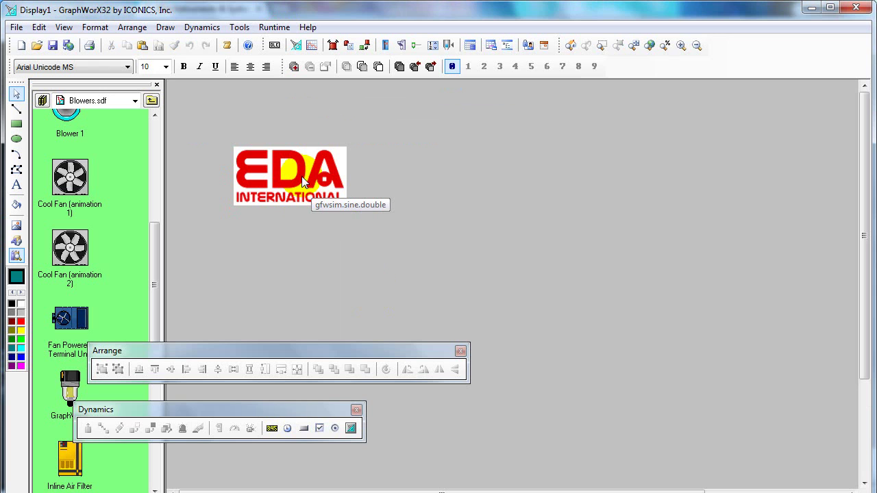
Step: Add the EDA logo with its Location dynamic to the Blowers.sdf symbol library
left_click(302, 175)
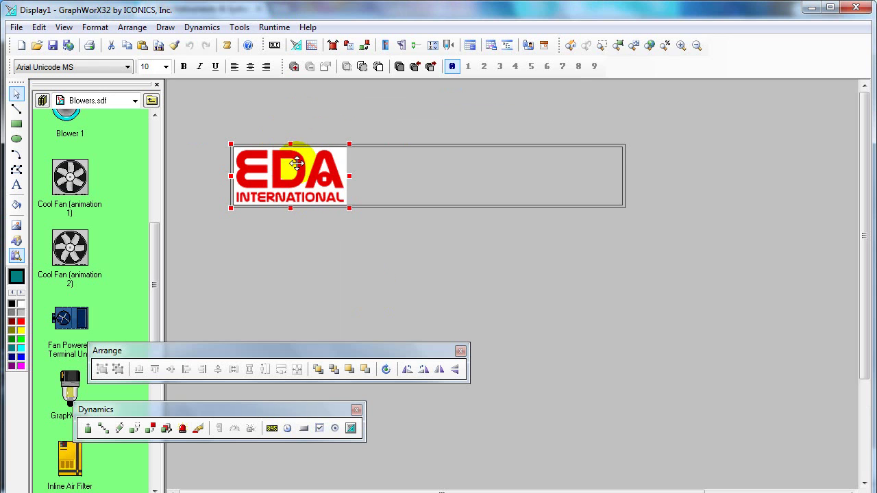
left_click(351, 187)
left_click(310, 181)
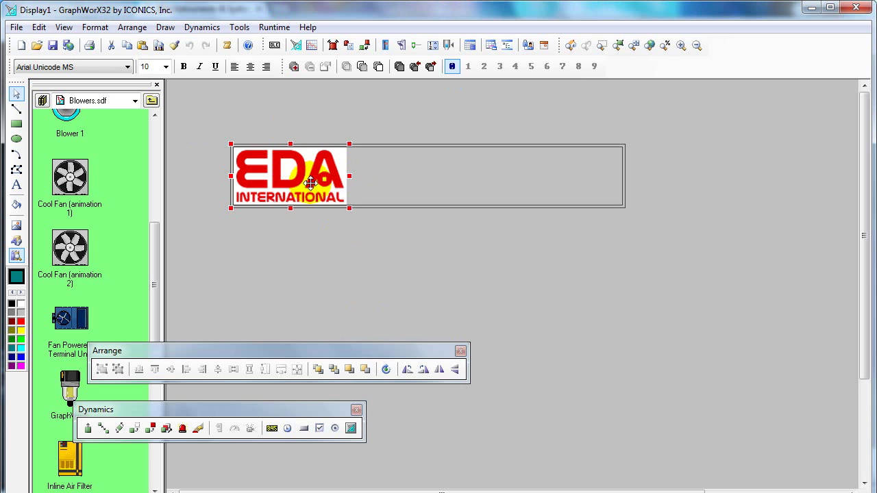
right_click(307, 182)
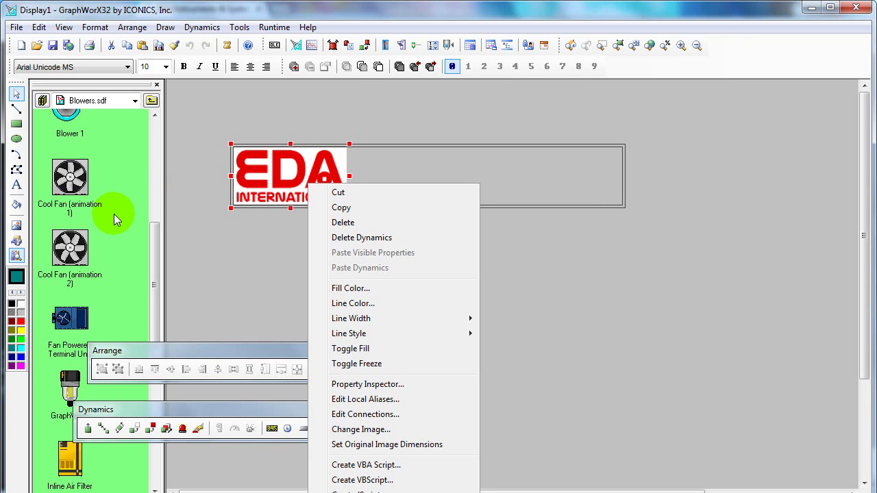
left_click(264, 213)
left_click(306, 176)
left_click_drag(293, 170, 141, 287)
left_click(80, 235)
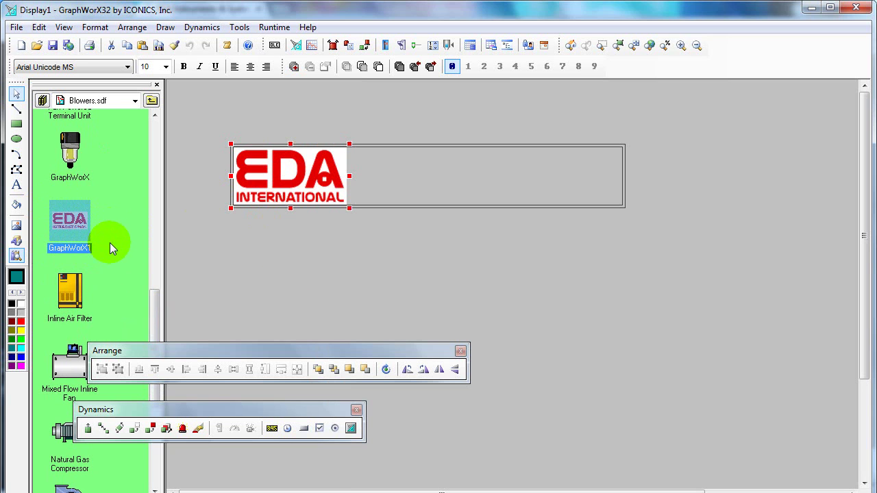
Step: Delete the original EDA logo from the display
left_click(255, 233)
left_click(274, 197)
key("Delete")
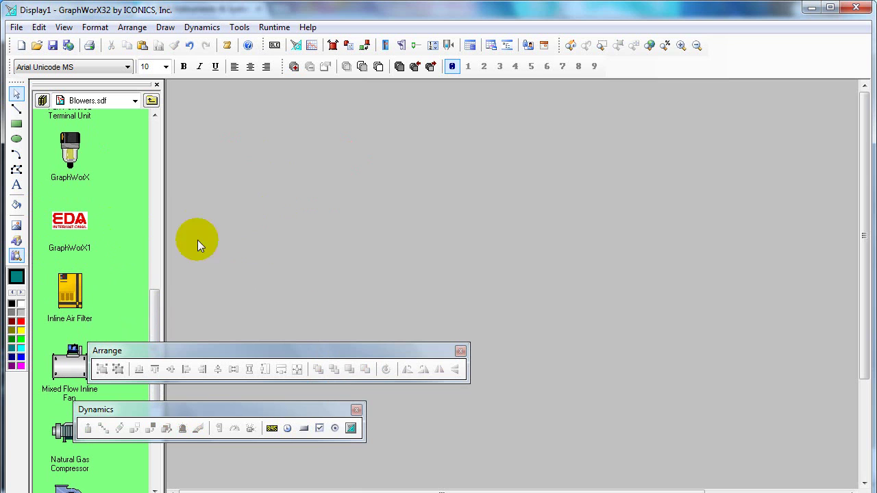
Step: Place two copies of the EDA logo symbol from the Blowers.sdf library on the display, one below the other
left_click_drag(72, 224, 281, 190)
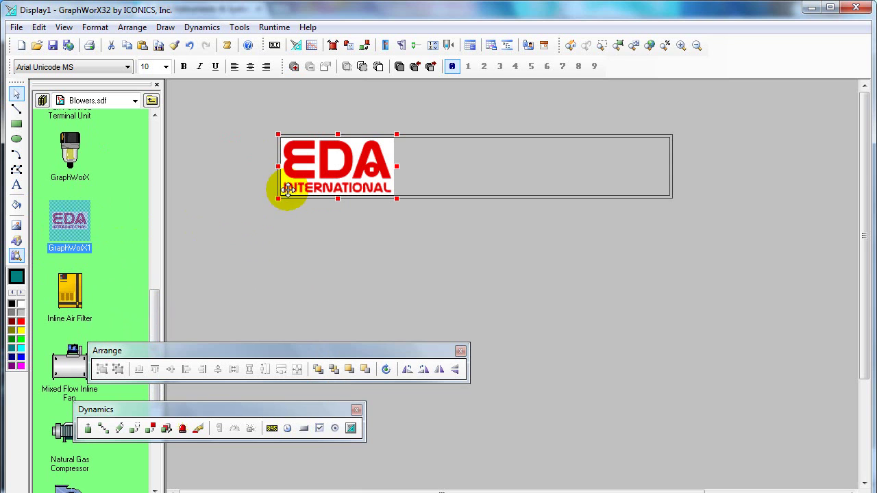
left_click_drag(94, 233, 357, 274)
left_click(216, 237)
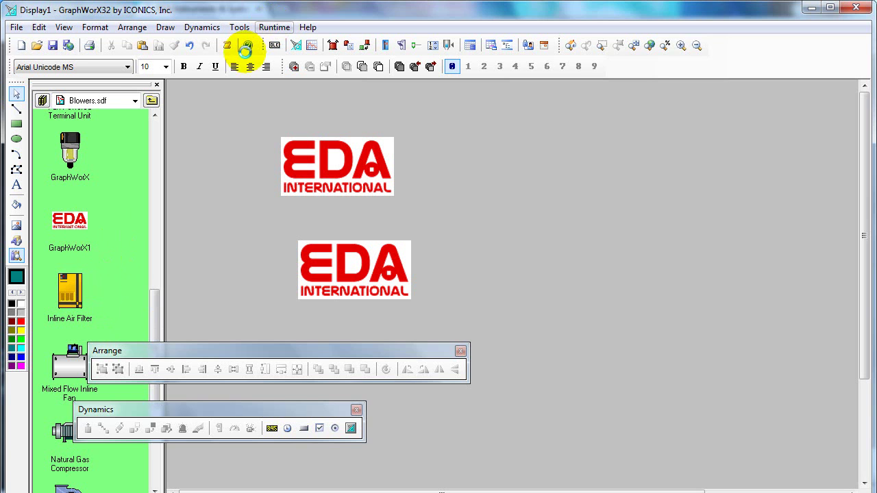
Step: Run the display to check the motion of both EDA logos, and return to configuration mode
left_click(246, 45)
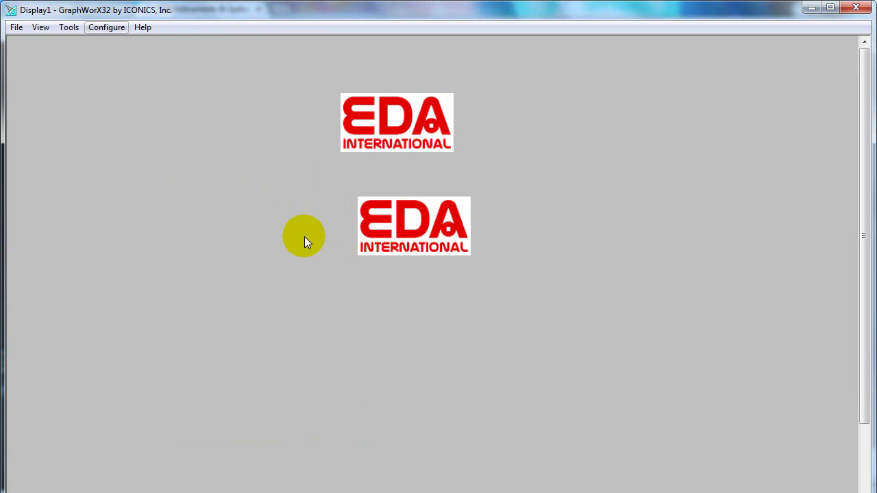
mouse_move(243, 218)
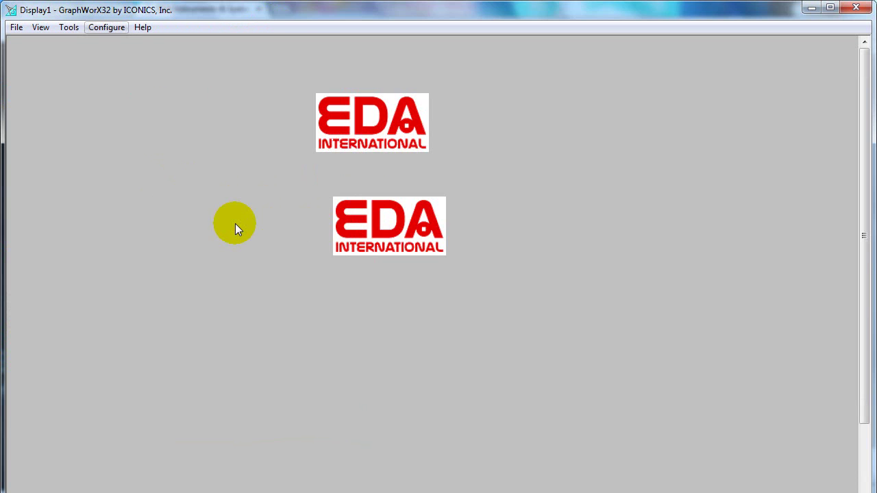
key("ctrl+r")
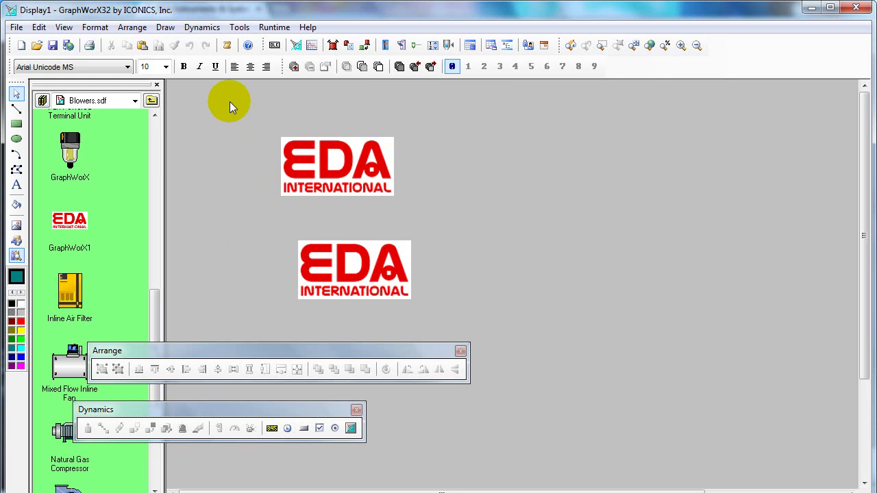
Step: Select both EDA logos and align their bottom edges
left_click_drag(224, 100, 424, 217)
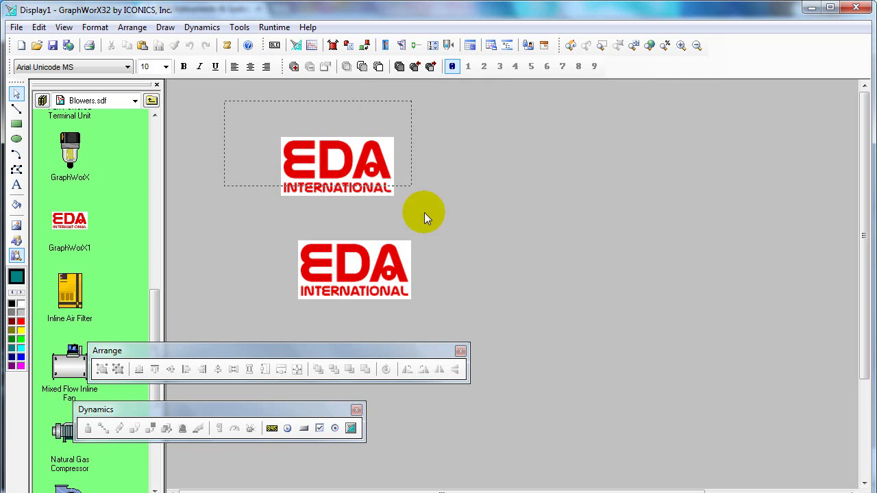
left_click_drag(477, 327, 477, 327)
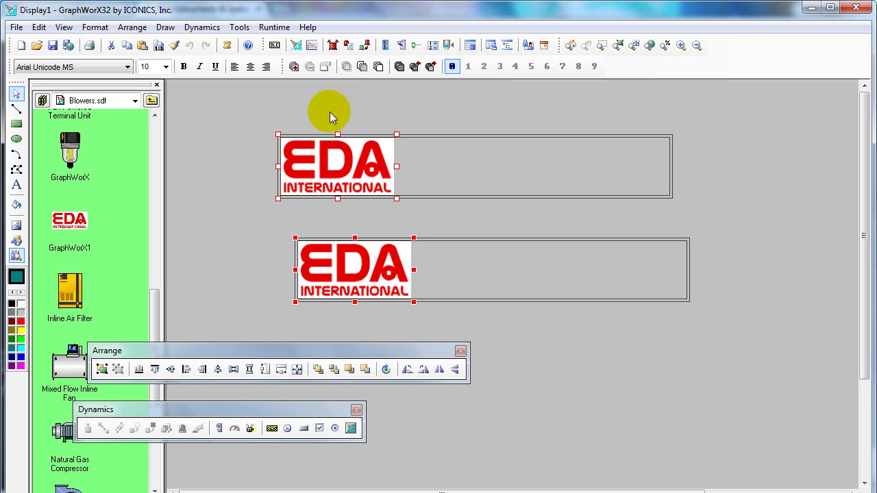
left_click(138, 371)
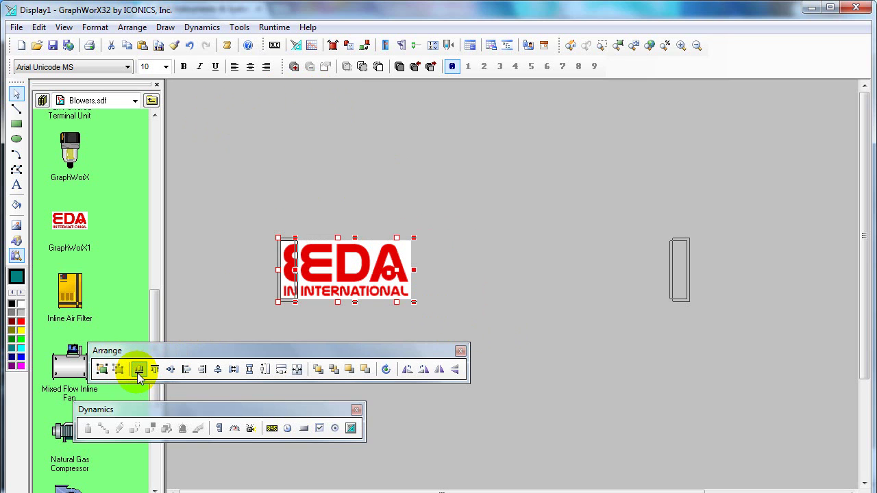
Step: Move the front logo to the right of the other one, select both logos and align their top edges
left_click_drag(362, 271, 538, 272)
left_click_drag(272, 179, 607, 309)
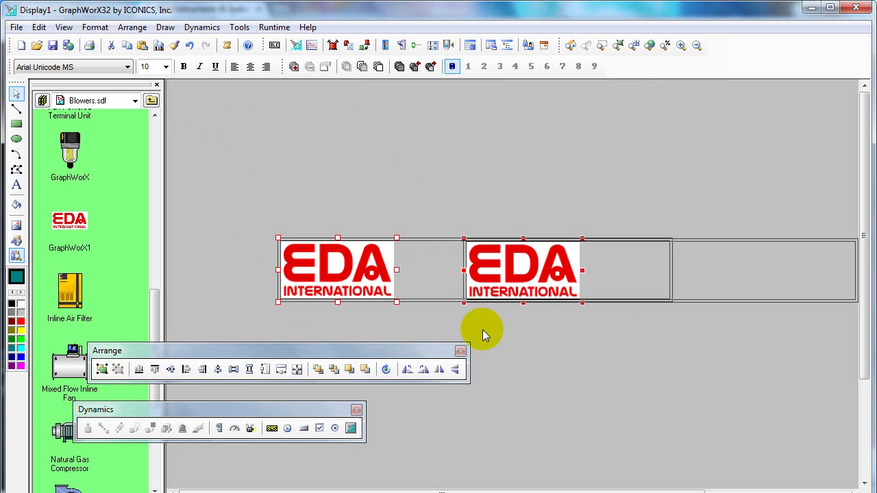
left_click(154, 369)
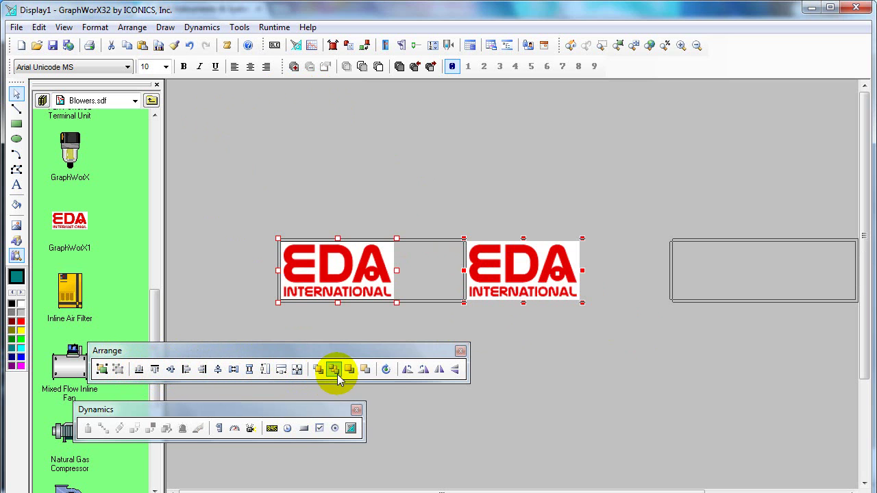
left_click(406, 371)
left_click(424, 371)
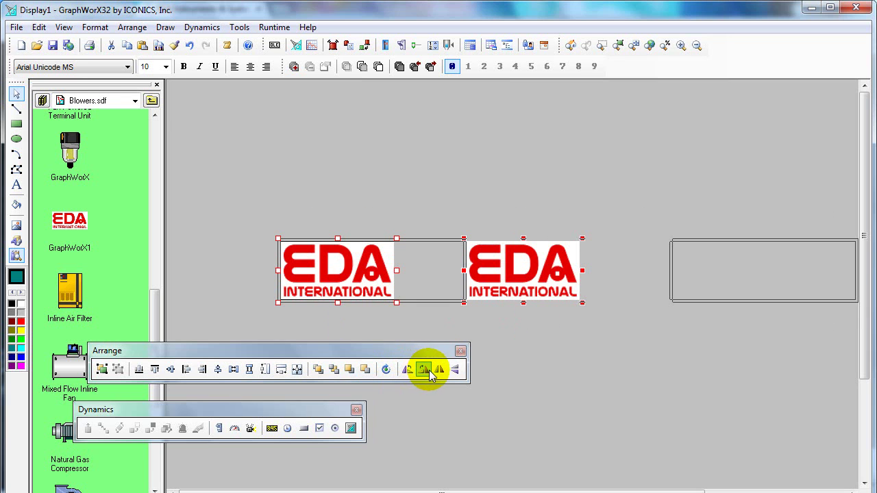